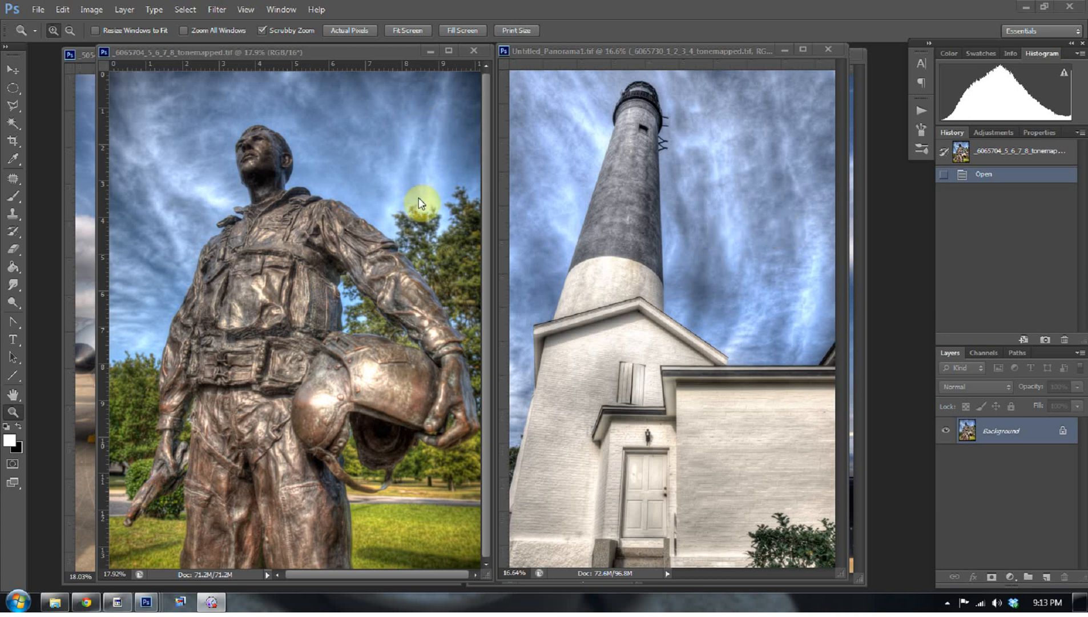
# Inspect the sky beside the statue up close, and fit the statue photo back on screen.
pyautogui.moveTo(401, 151); pyautogui.dragTo(457, 187)
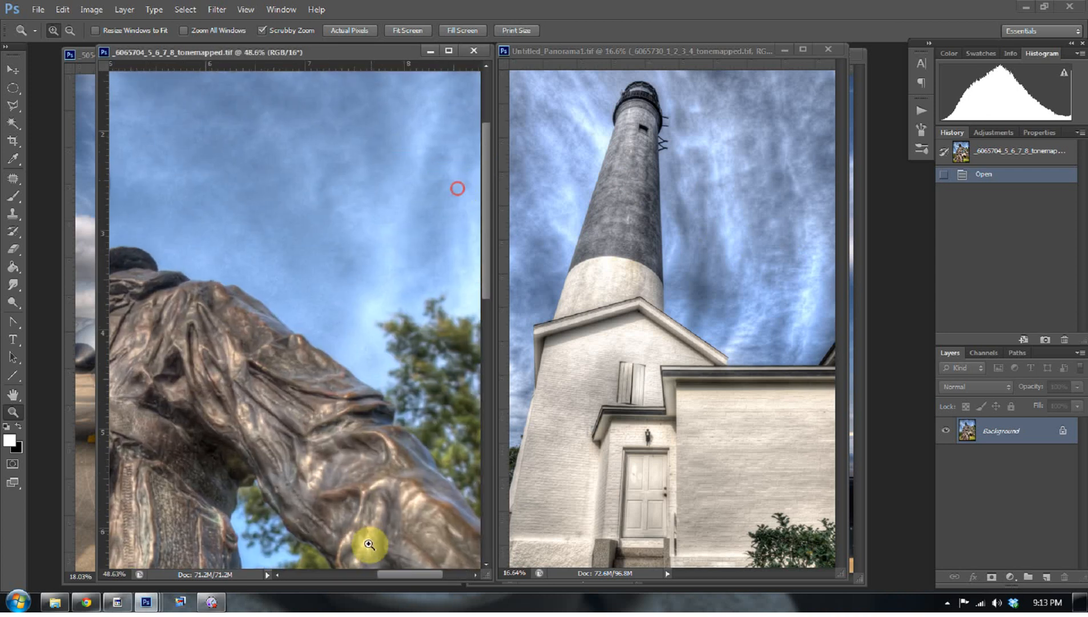
pyautogui.moveTo(384, 574); pyautogui.dragTo(409, 574)
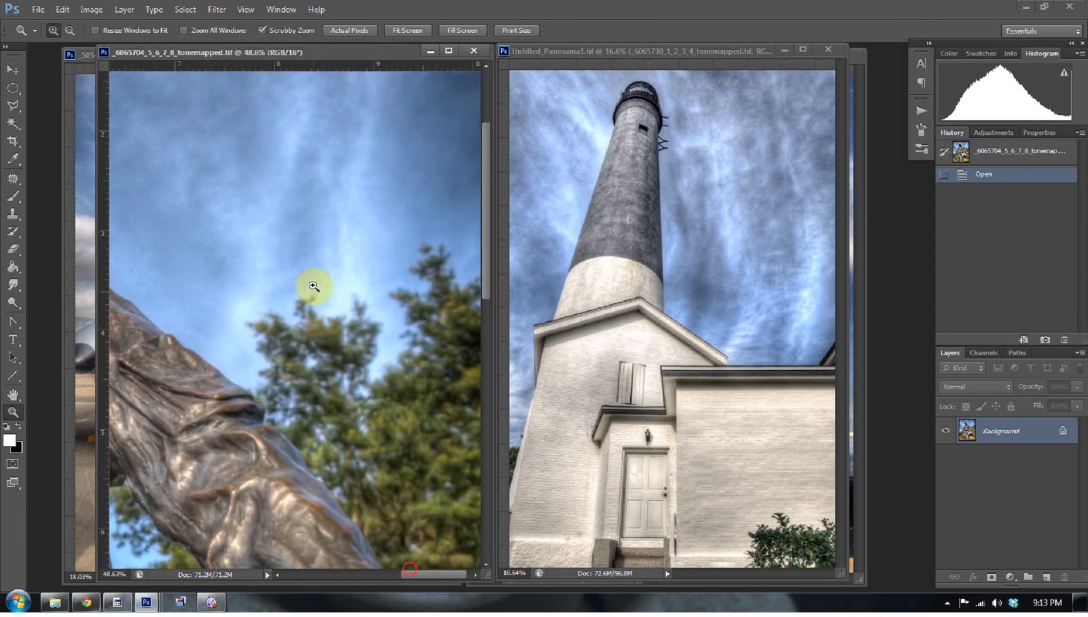
pyautogui.rightClick(319, 233)
pyautogui.click(337, 244)
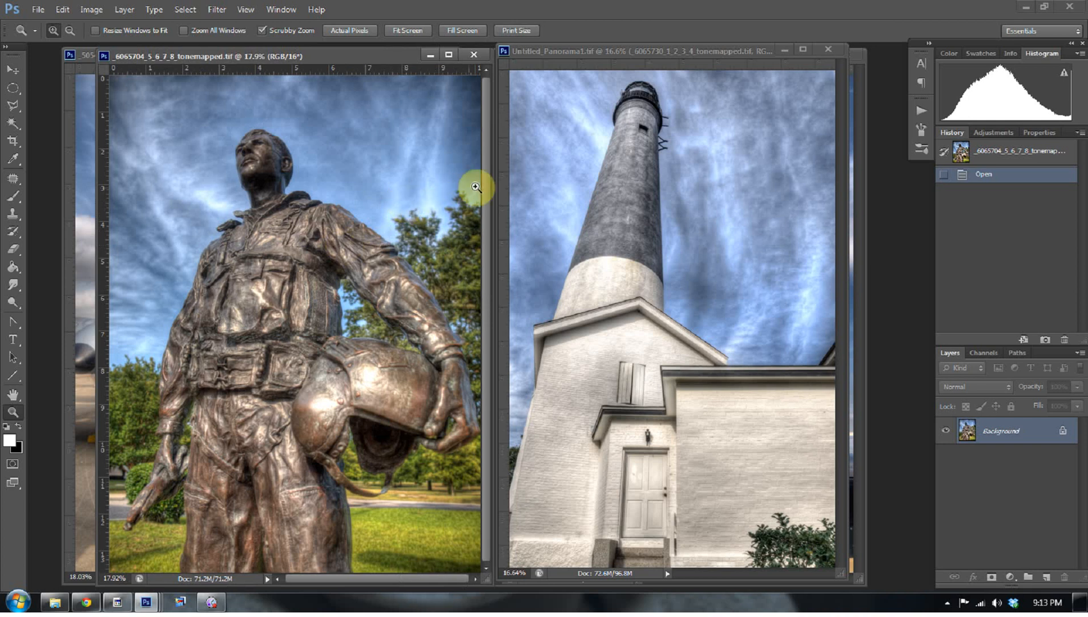
# Look through the open aircraft photos and arrange the windows so the statue and lighthouse photos sit side by side.
pyautogui.click(583, 55)
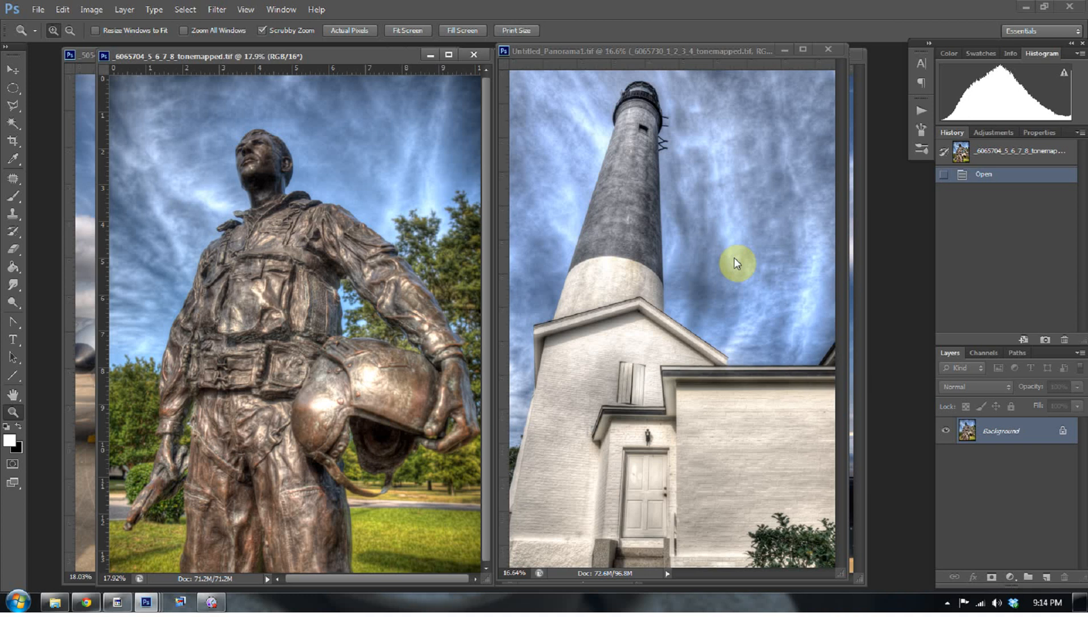
pyautogui.click(89, 122)
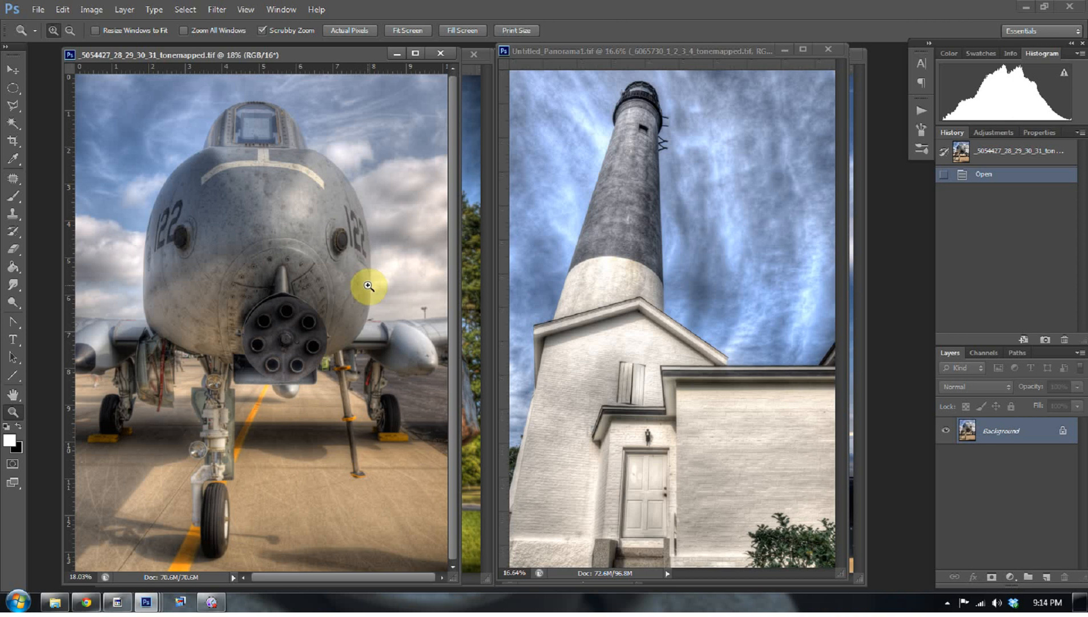
pyautogui.hotkey('ctrl', 'Tab')
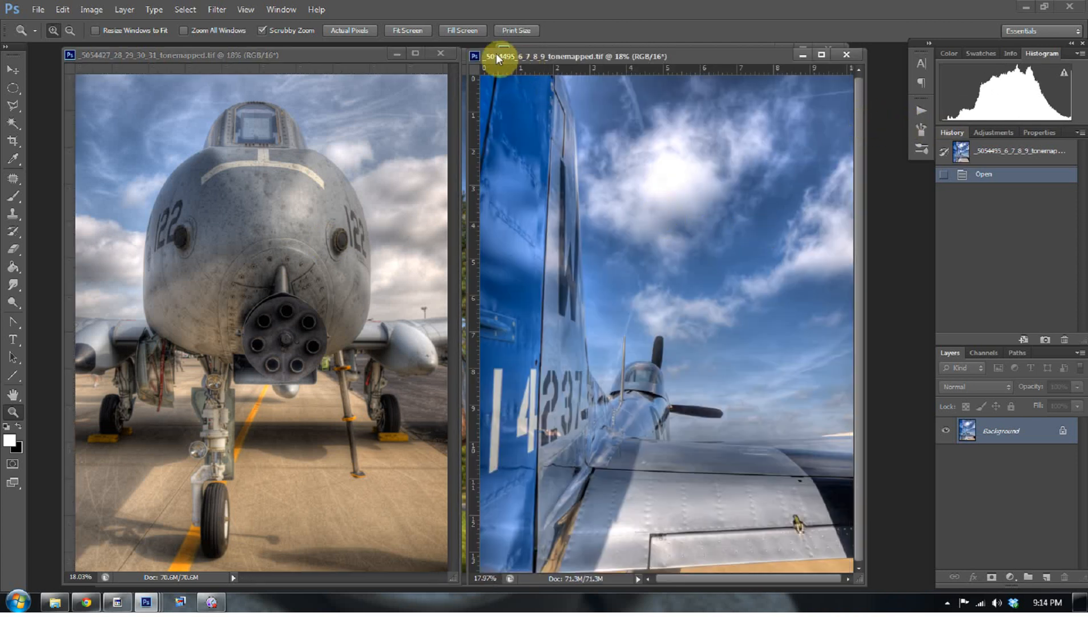
pyautogui.moveTo(497, 53); pyautogui.dragTo(550, 53)
pyautogui.click(490, 94)
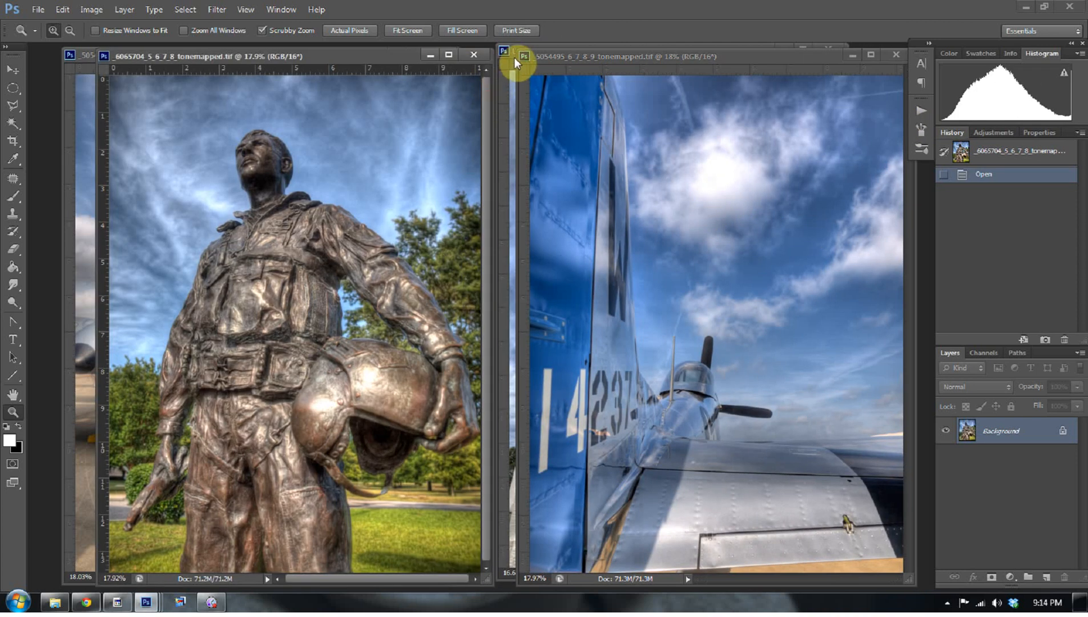
pyautogui.click(510, 55)
pyautogui.moveTo(547, 56); pyautogui.dragTo(567, 56)
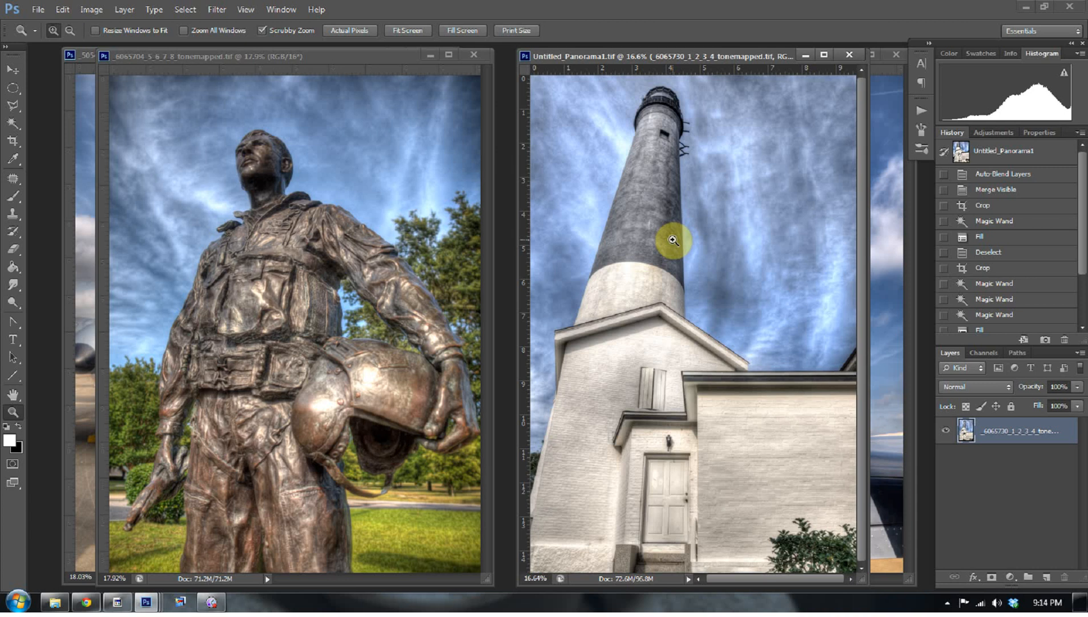
# Select the Highlights of the statue photo with Color Range.
pyautogui.click(274, 52)
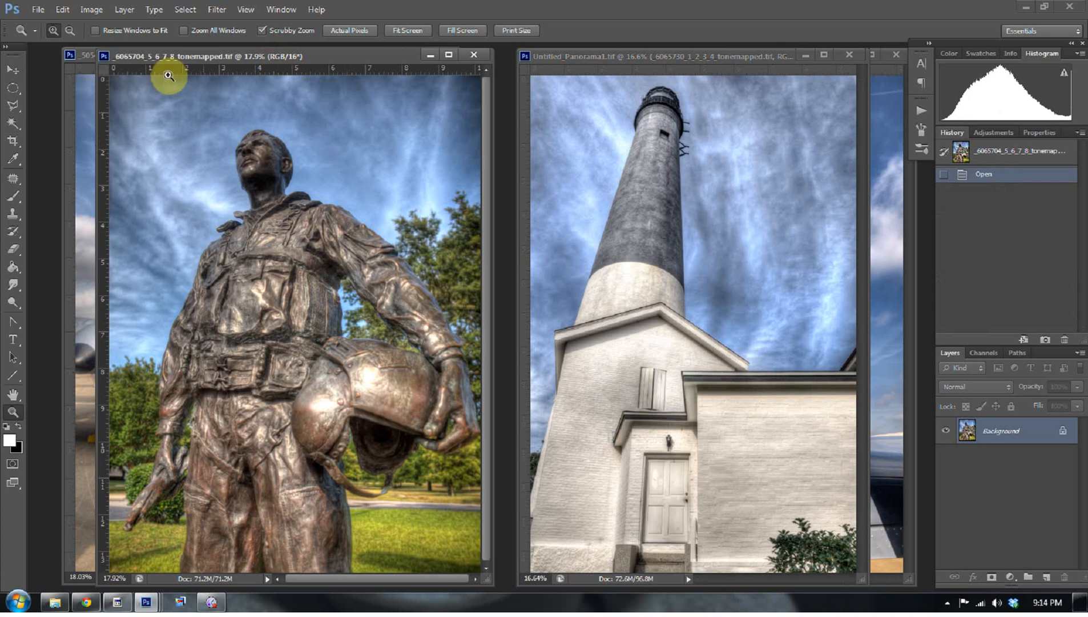
pyautogui.click(182, 11)
pyautogui.click(184, 128)
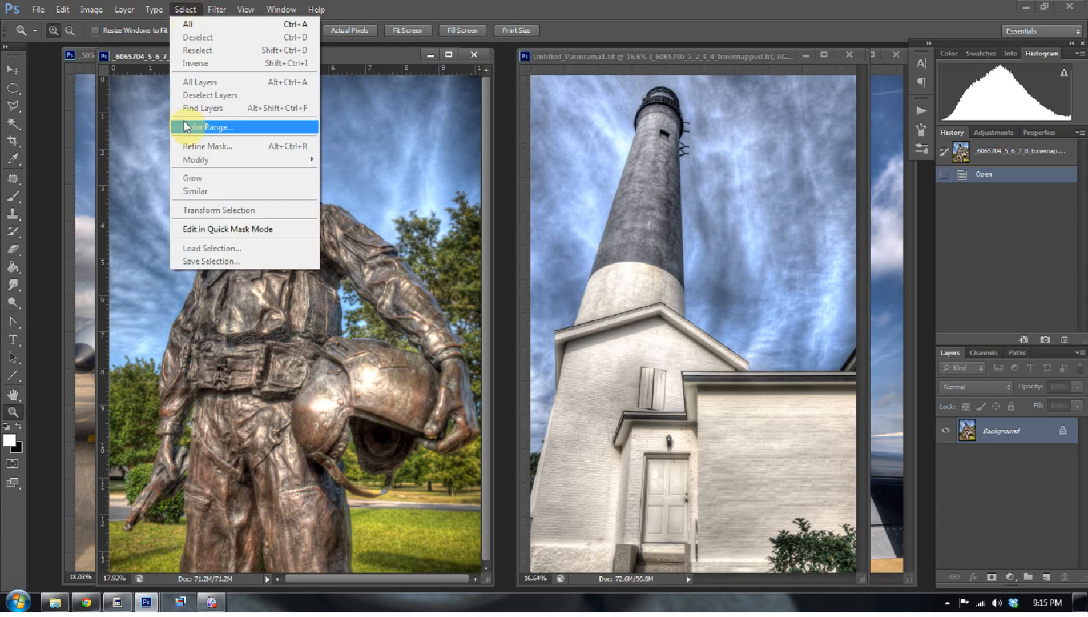
pyautogui.click(933, 103)
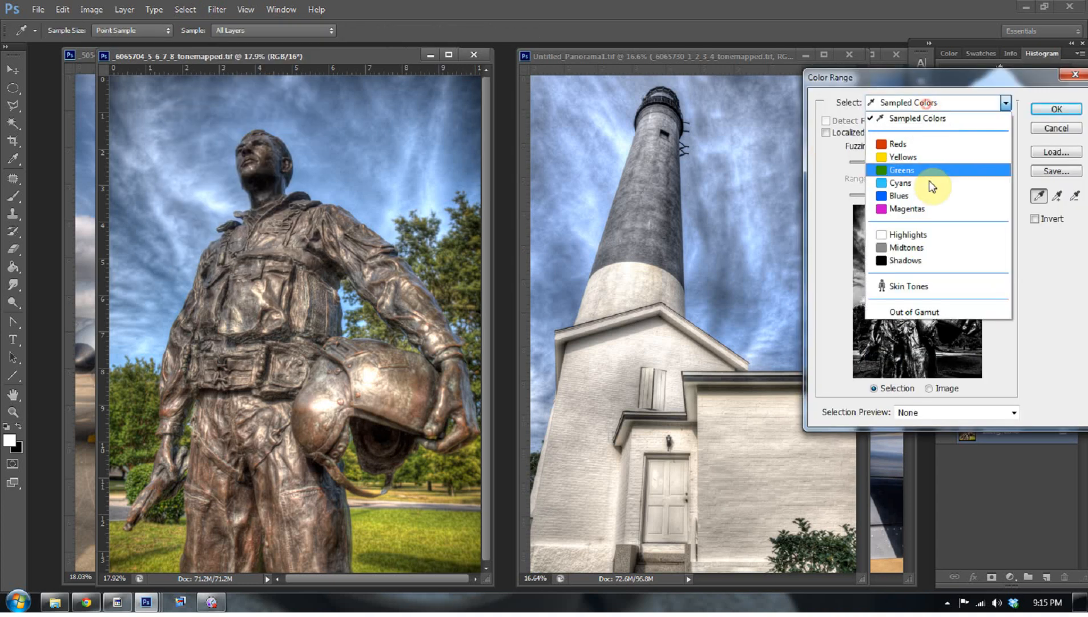
pyautogui.click(893, 230)
pyautogui.click(1051, 109)
pyautogui.press('z')
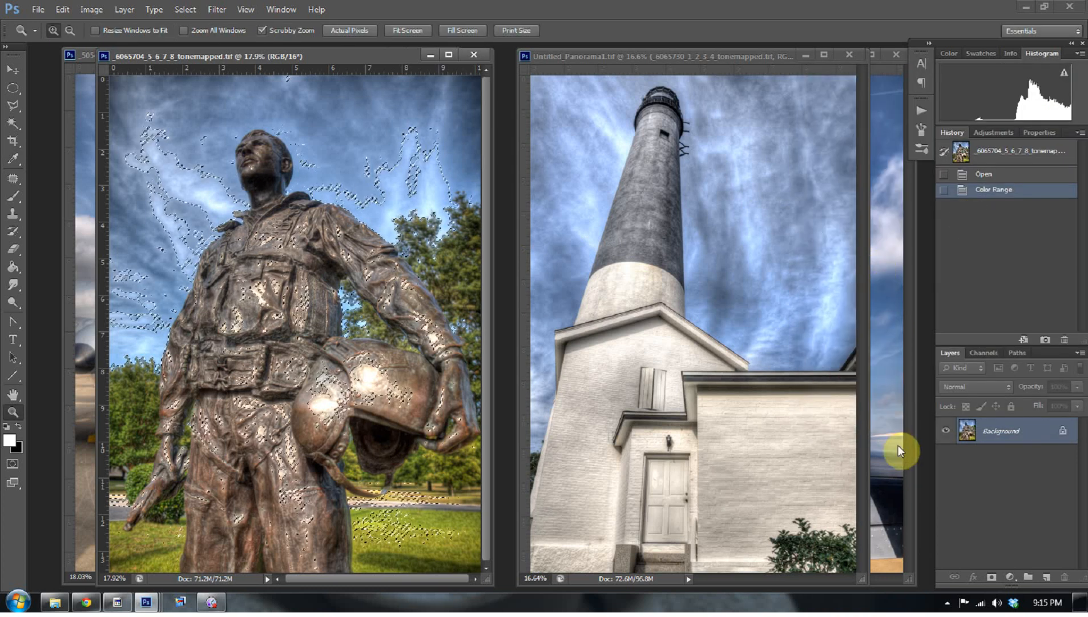
# Add a Curves adjustment layer masked by the highlights selection to the statue photo and set its blend mode to Color.
pyautogui.click(1011, 578)
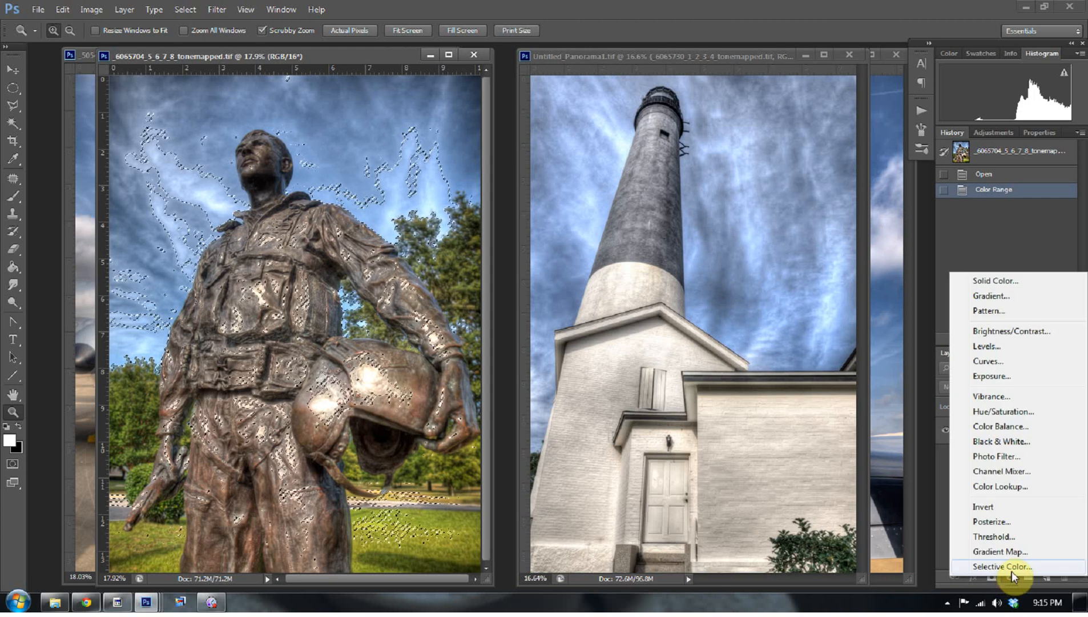
pyautogui.click(992, 362)
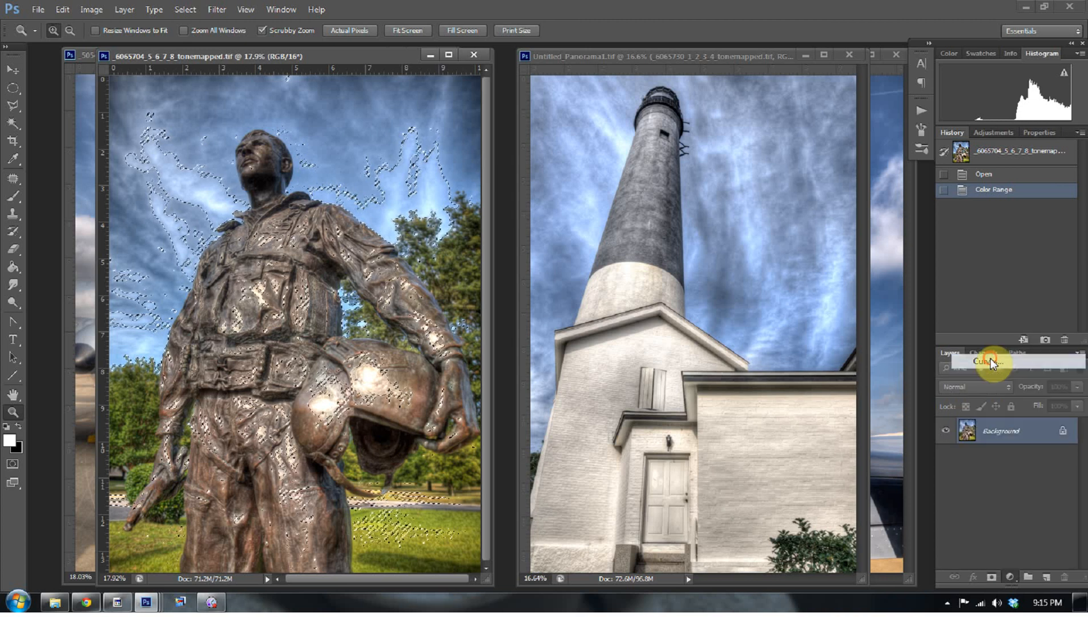
pyautogui.click(970, 387)
pyautogui.click(956, 360)
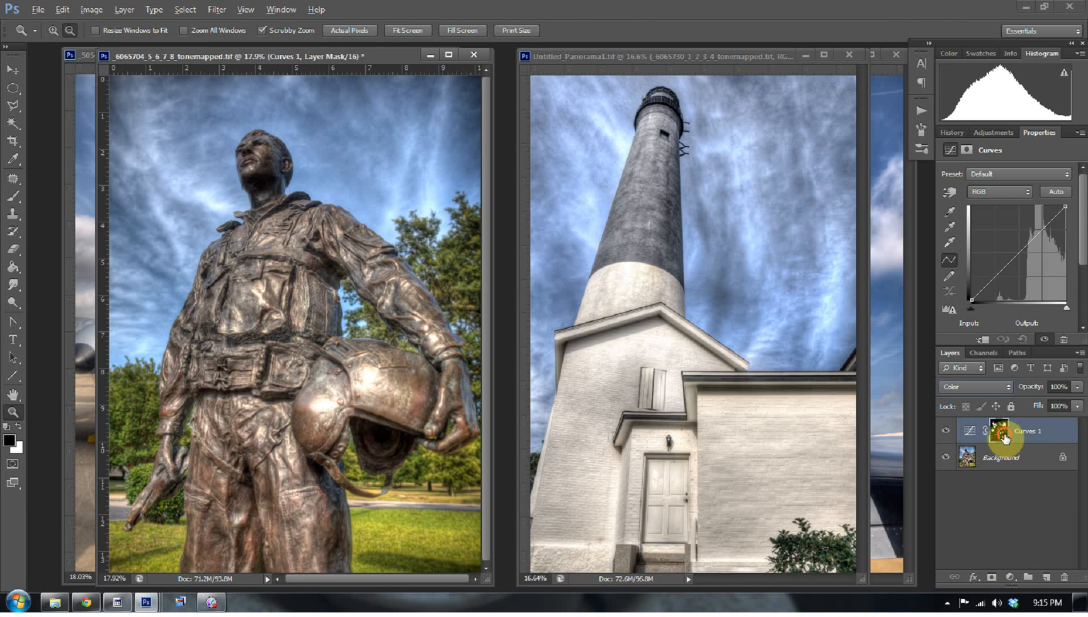
# Display the statue's Curves layer mask up close and feather it by about 4.6 px.
pyautogui.keyDown('alt'); pyautogui.click(1000, 431); pyautogui.keyUp('alt')
pyautogui.moveTo(348, 176); pyautogui.dragTo(395, 247)
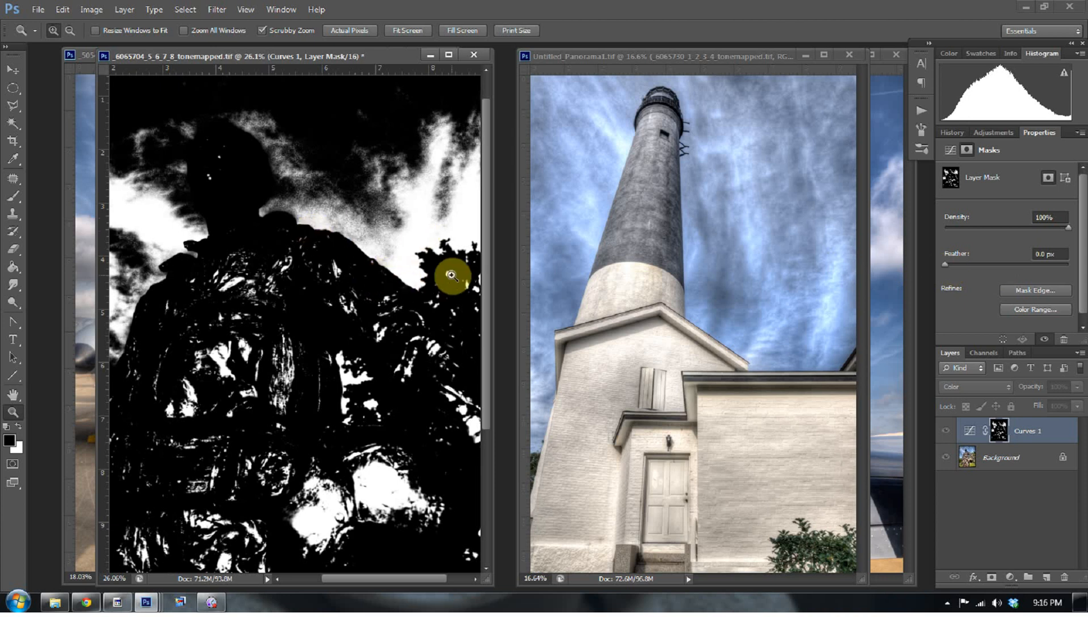
pyautogui.moveTo(946, 264); pyautogui.dragTo(972, 271)
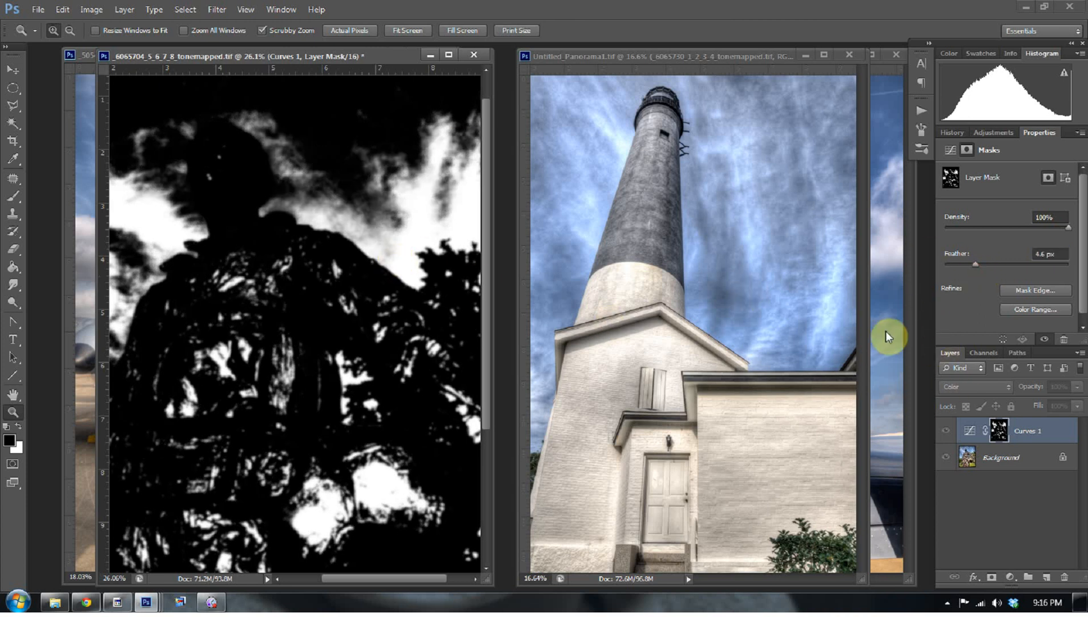
# Add a point to the statue's curve with input 155 and output 185.
pyautogui.click(970, 432)
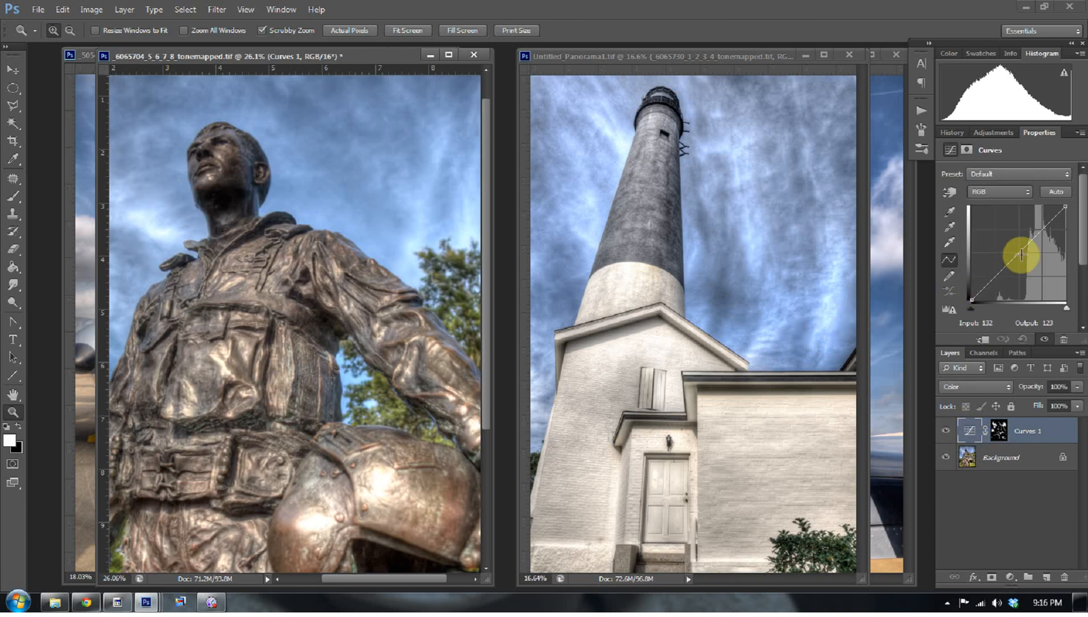
pyautogui.click(1020, 253)
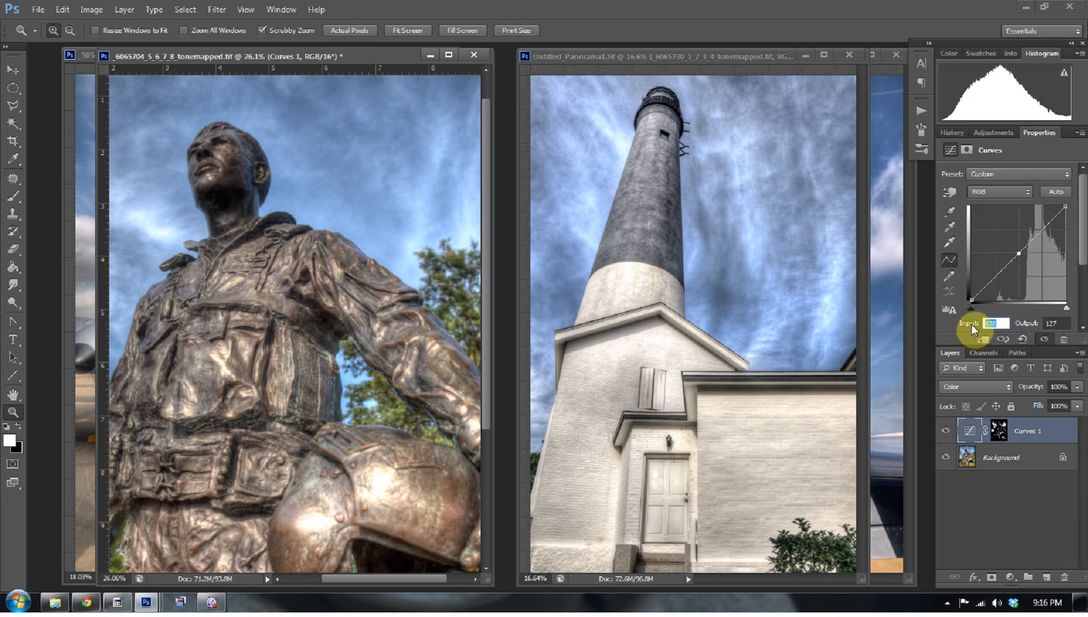
pyautogui.write('155')
pyautogui.press('Tab')
pyautogui.write('185')
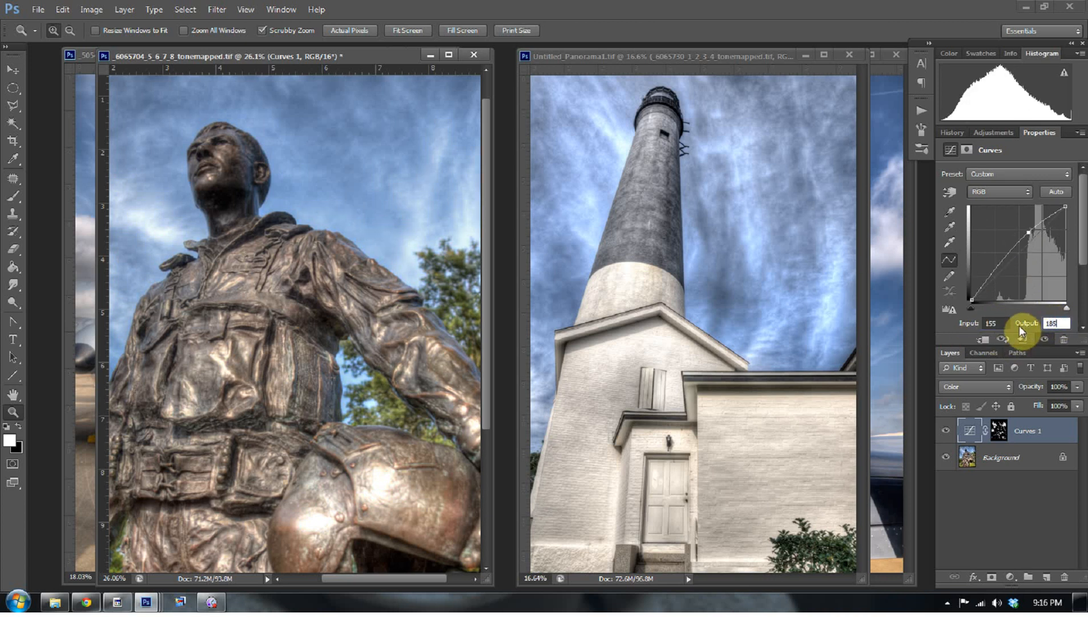
# Fit the statue photo on screen and compare it with the Curves layer hidden and shown.
pyautogui.rightClick(386, 196)
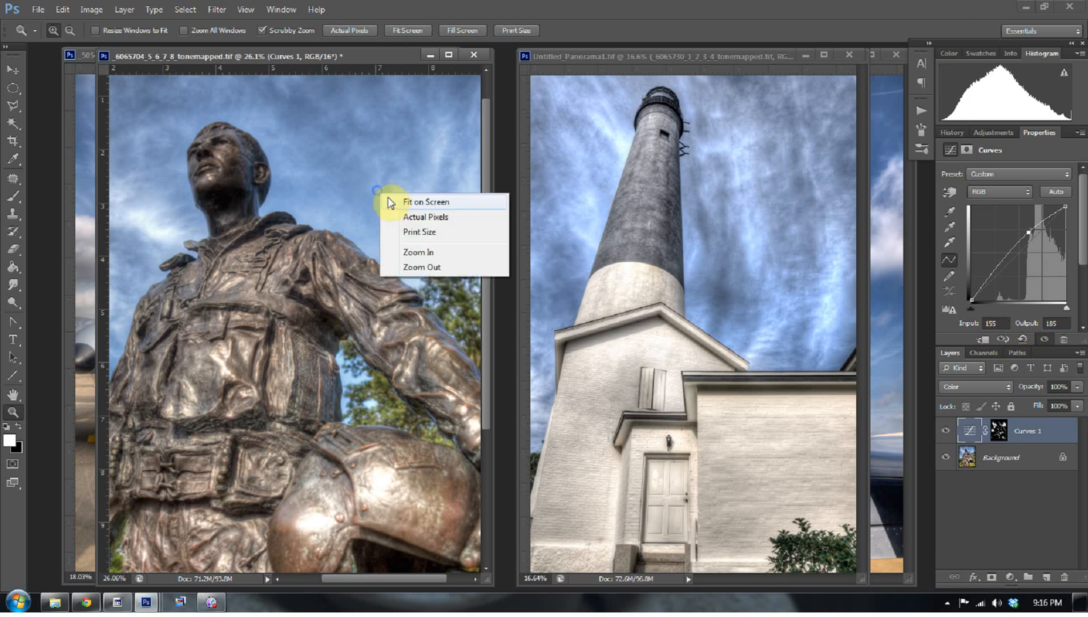
pyautogui.click(389, 201)
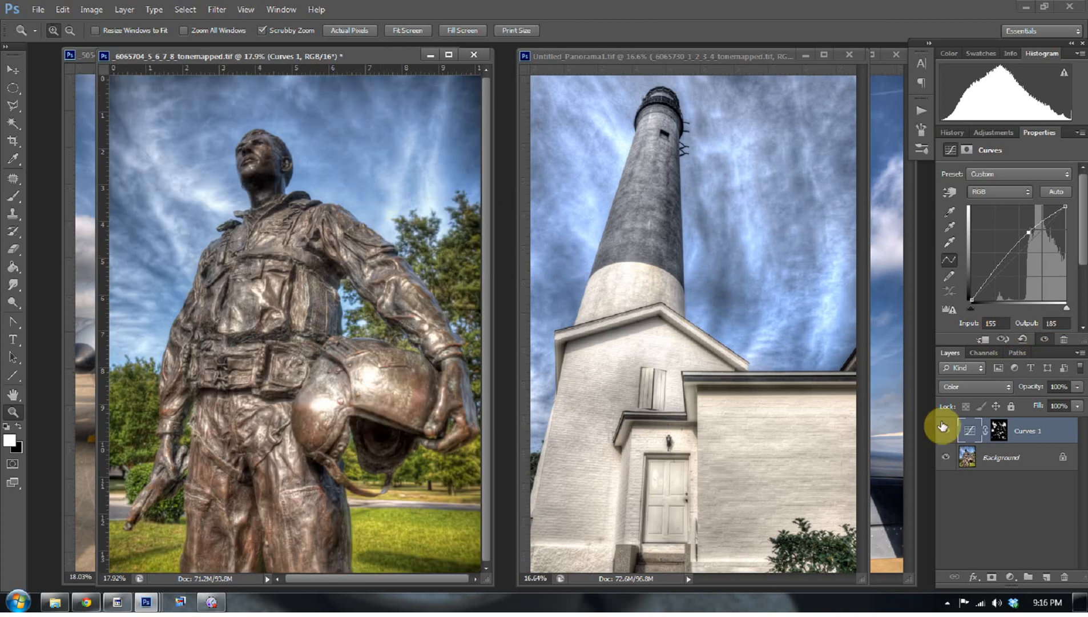
pyautogui.click(946, 430)
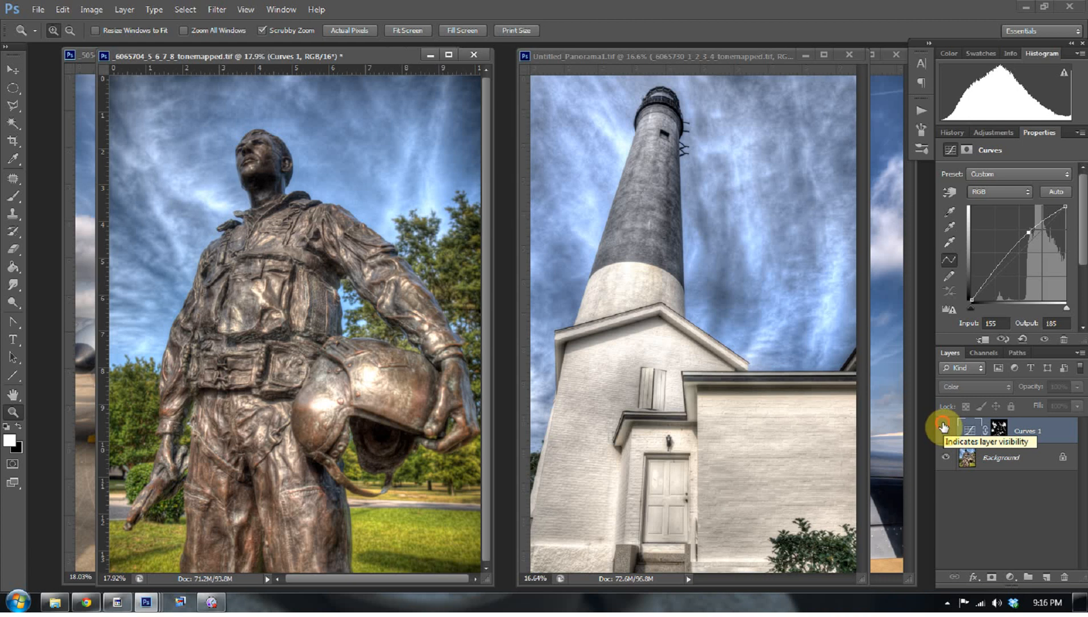
pyautogui.click(944, 428)
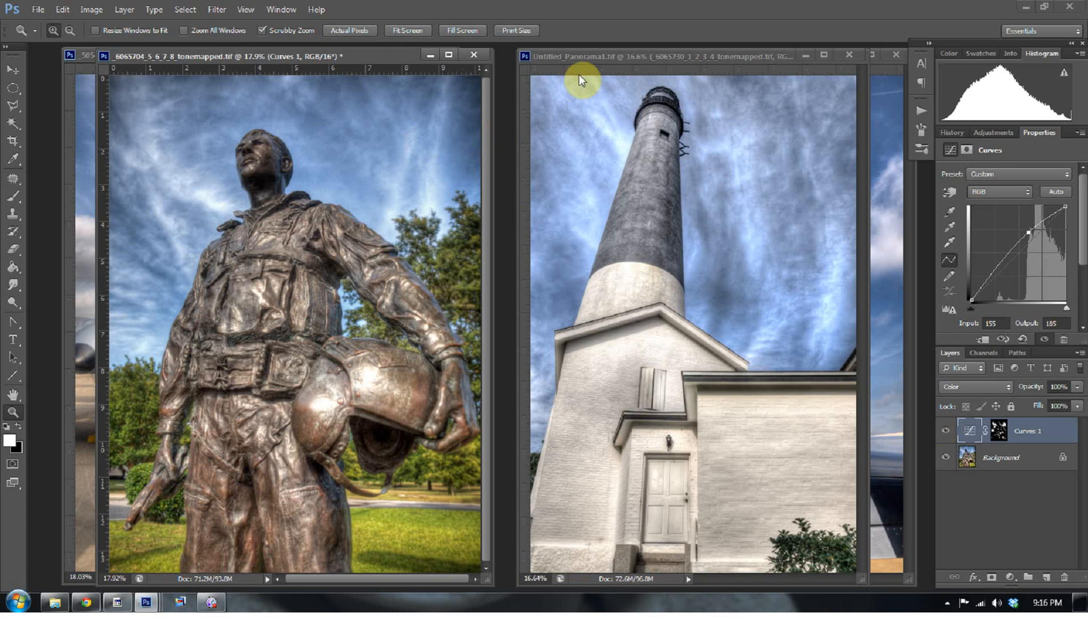
# Bring the lighthouse photo to the front and select its Highlights with Color Range.
pyautogui.moveTo(597, 59); pyautogui.dragTo(497, 66)
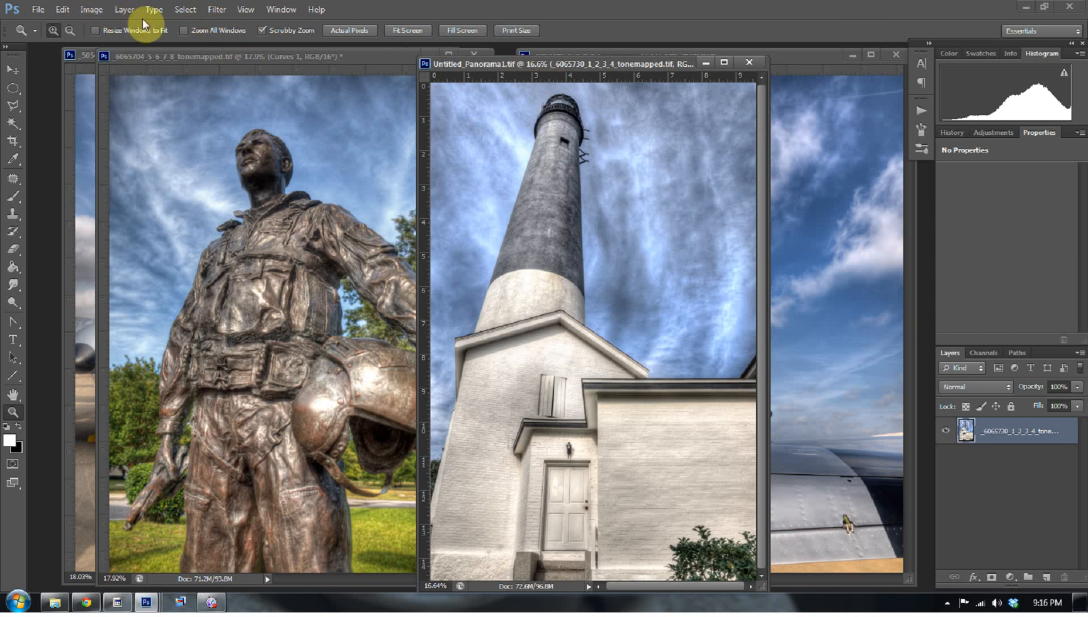
pyautogui.click(182, 10)
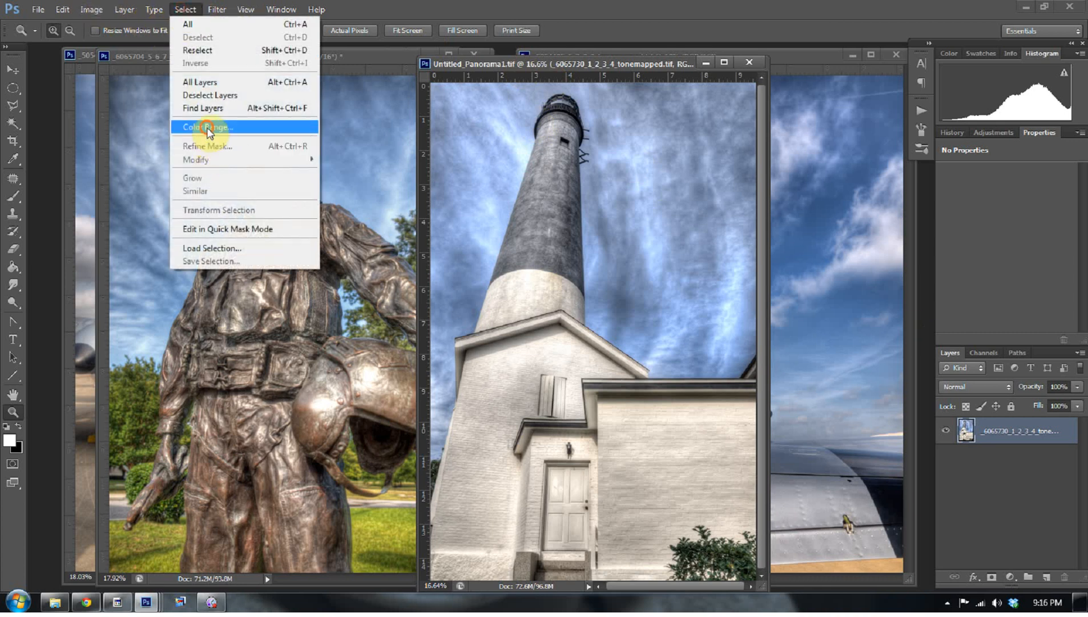
pyautogui.click(206, 126)
pyautogui.click(904, 104)
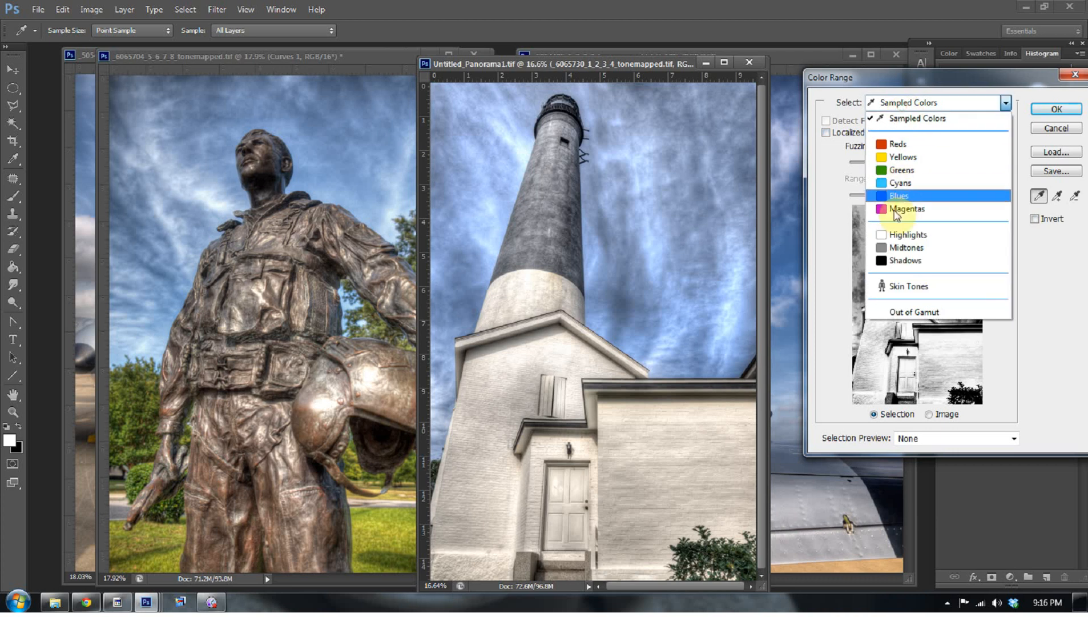
pyautogui.click(897, 232)
pyautogui.click(1056, 109)
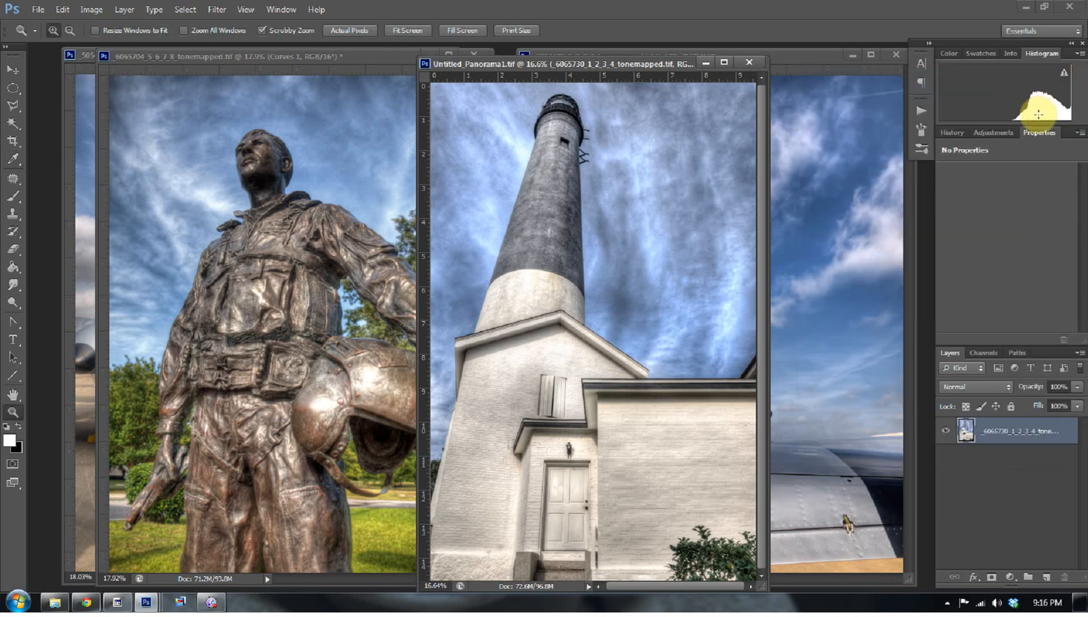
# Add a Curves adjustment layer from the lighthouse highlights selection and set its blend mode to Color.
pyautogui.click(1004, 577)
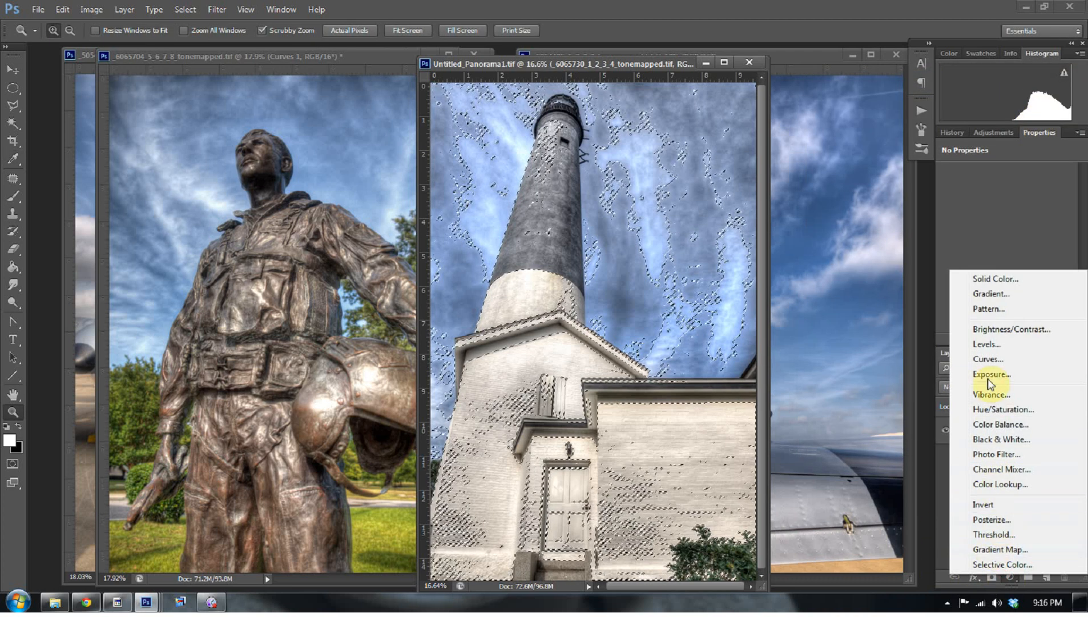
pyautogui.click(991, 361)
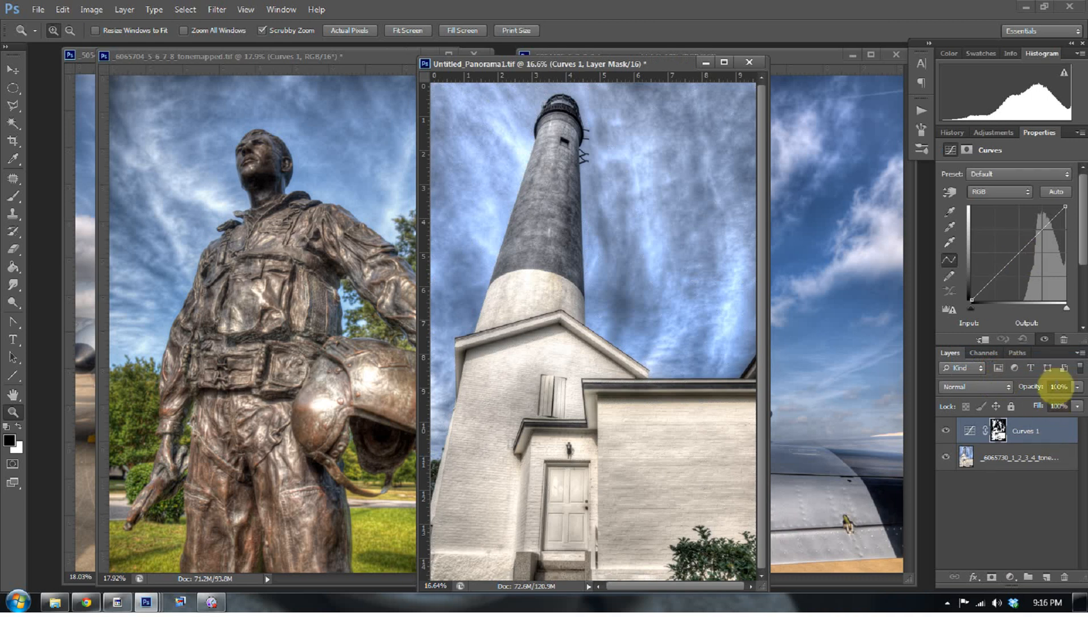
pyautogui.click(988, 386)
pyautogui.click(964, 362)
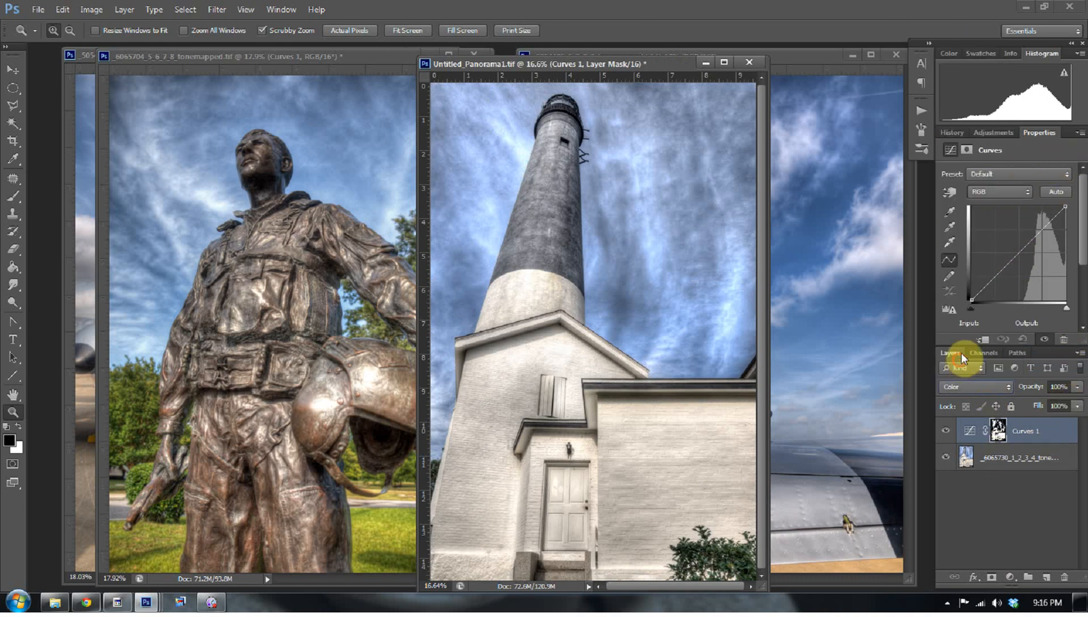
# Add a point to the lighthouse curve with input 155 and output 185.
pyautogui.click(1009, 260)
pyautogui.moveTo(976, 323); pyautogui.dragTo(1065, 322)
pyautogui.doubleClick(1062, 323)
pyautogui.write('185')
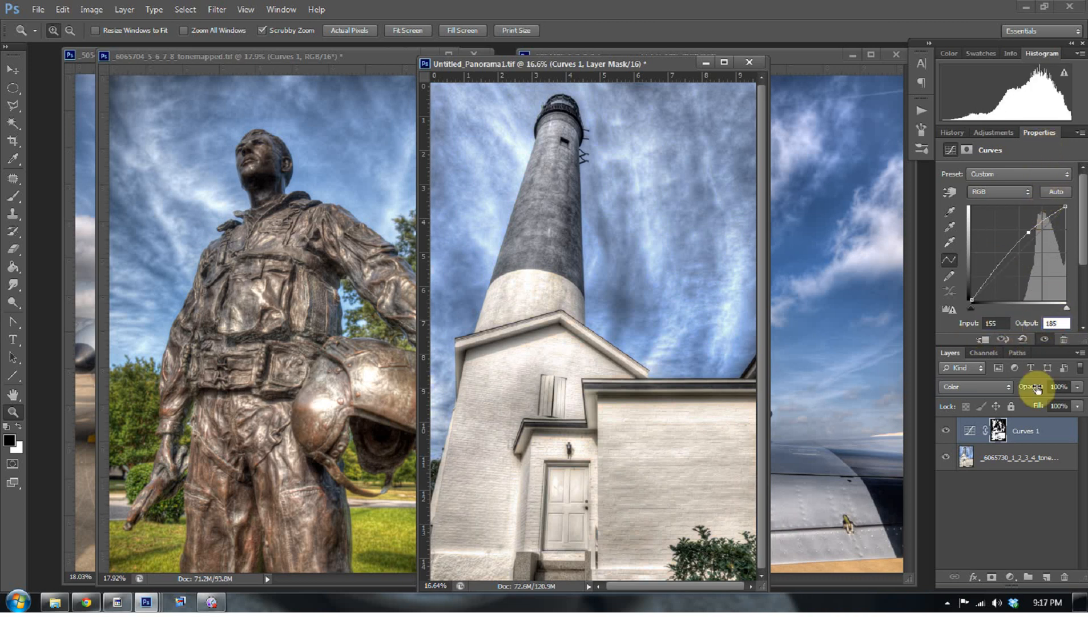
# Feather the lighthouse Curves layer mask by about 4.1 px and compare the photo with the layer hidden and shown.
pyautogui.click(1001, 428)
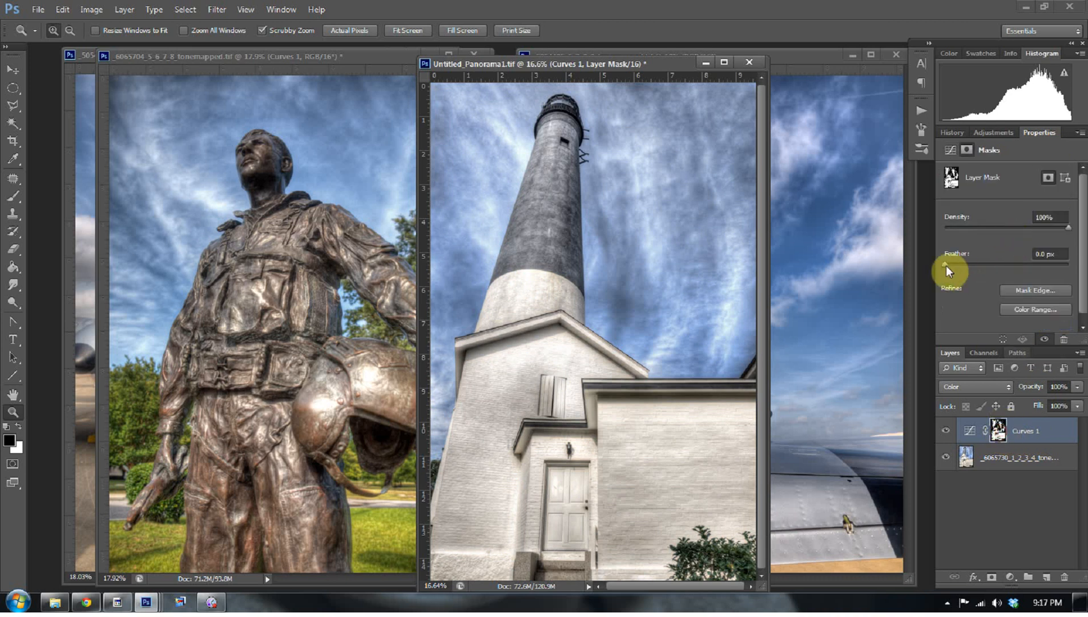
pyautogui.moveTo(948, 266); pyautogui.dragTo(950, 265)
pyautogui.moveTo(971, 267); pyautogui.dragTo(973, 267)
pyautogui.click(945, 433)
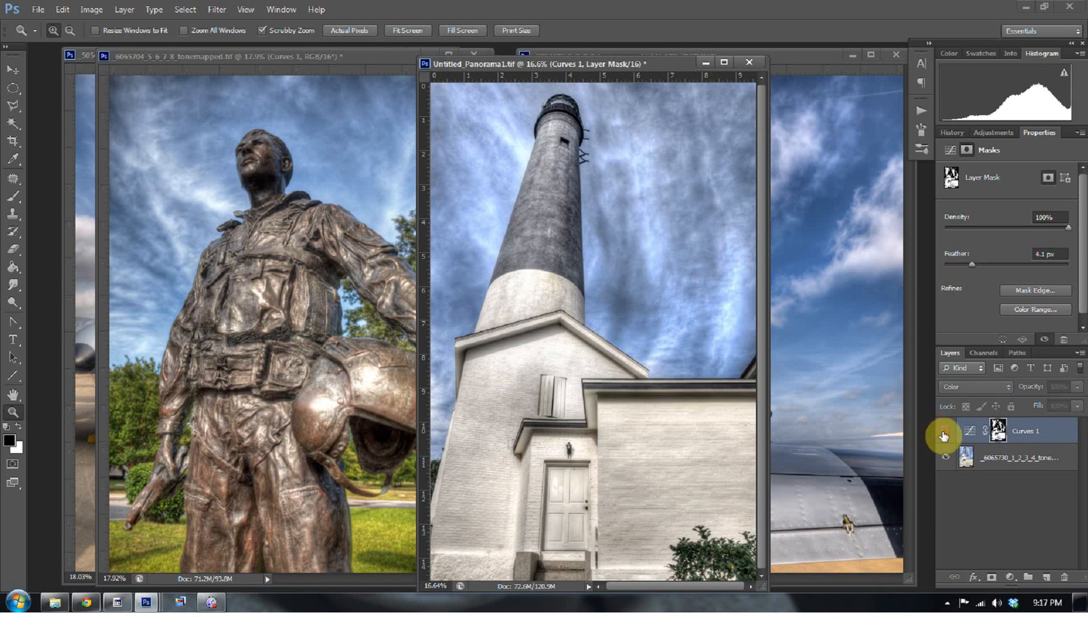
pyautogui.click(944, 432)
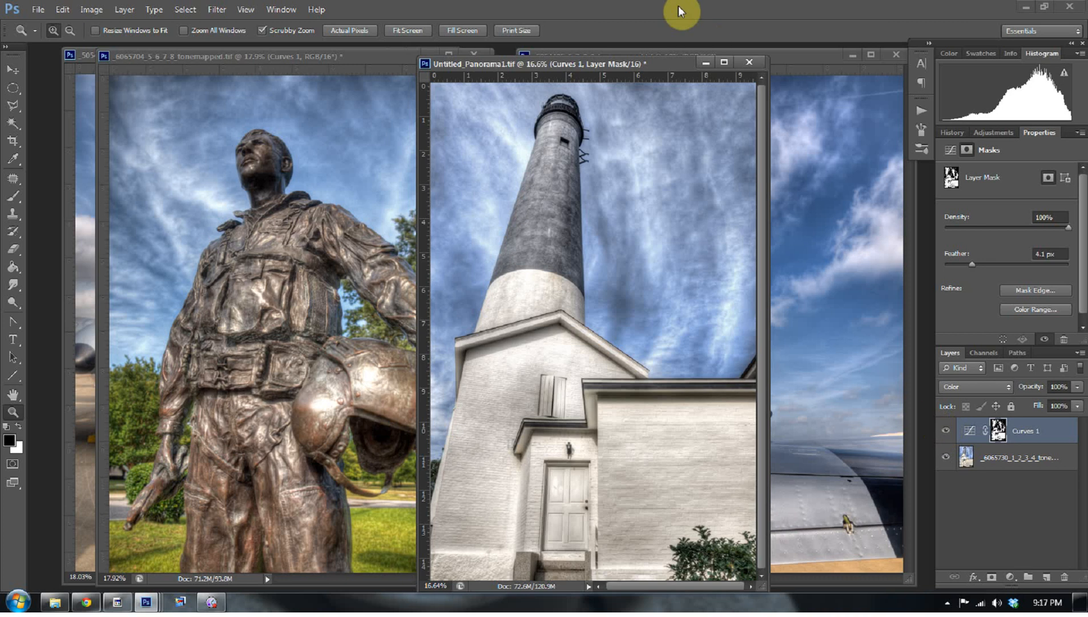
# Minimize the lighthouse and statue photos and move the head-on military jet photo toward the middle of the workspace.
pyautogui.click(705, 62)
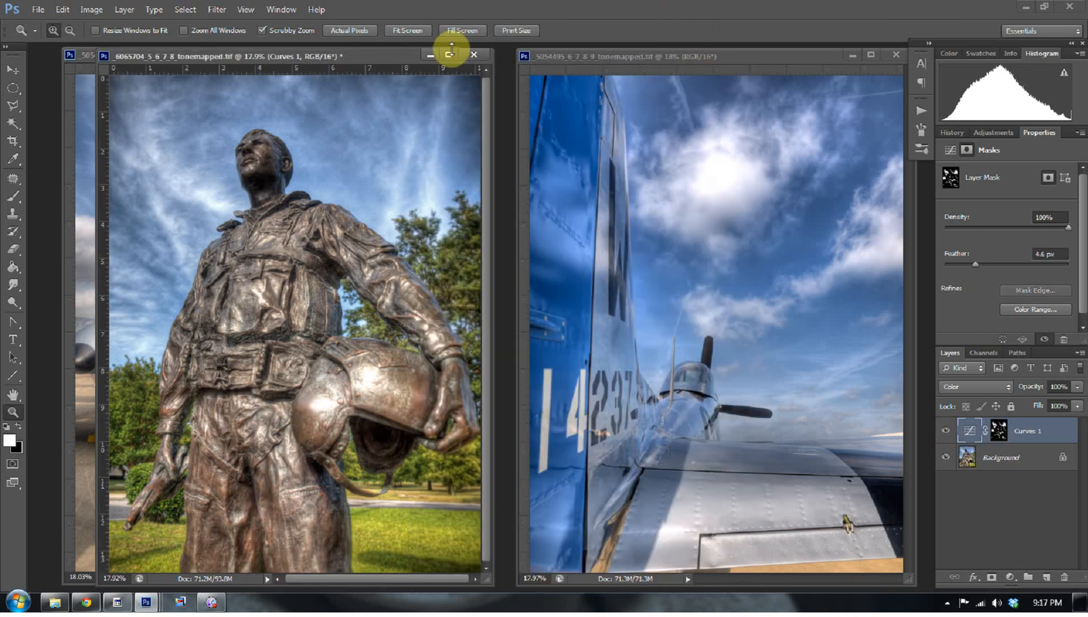
pyautogui.click(427, 56)
pyautogui.moveTo(396, 56); pyautogui.dragTo(499, 54)
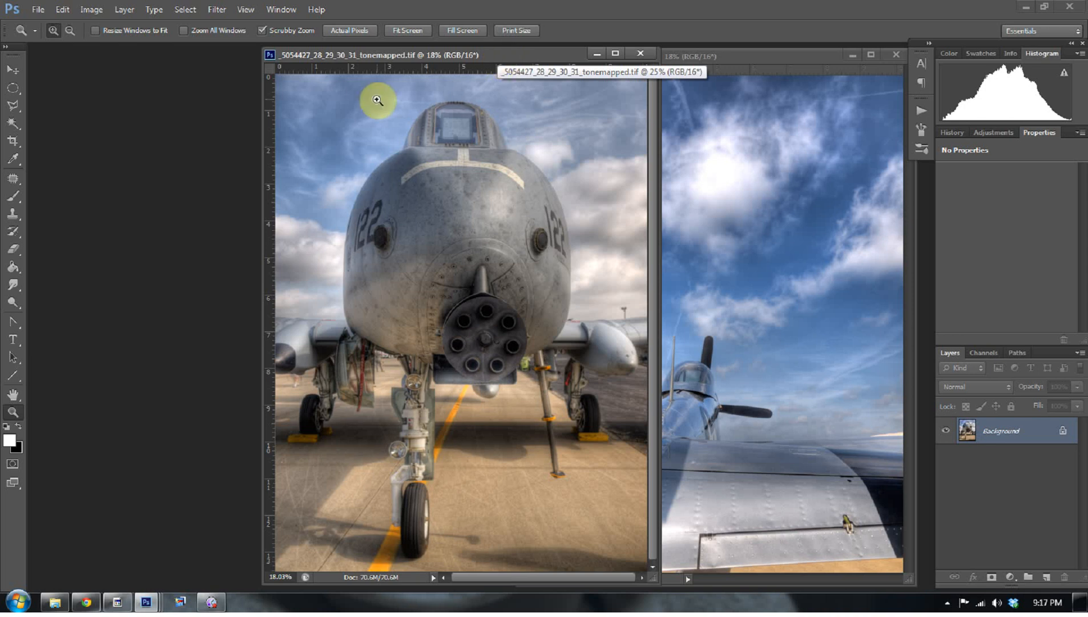
# Select the Shadows of the military jet photo with Color Range.
pyautogui.click(186, 10)
pyautogui.click(203, 127)
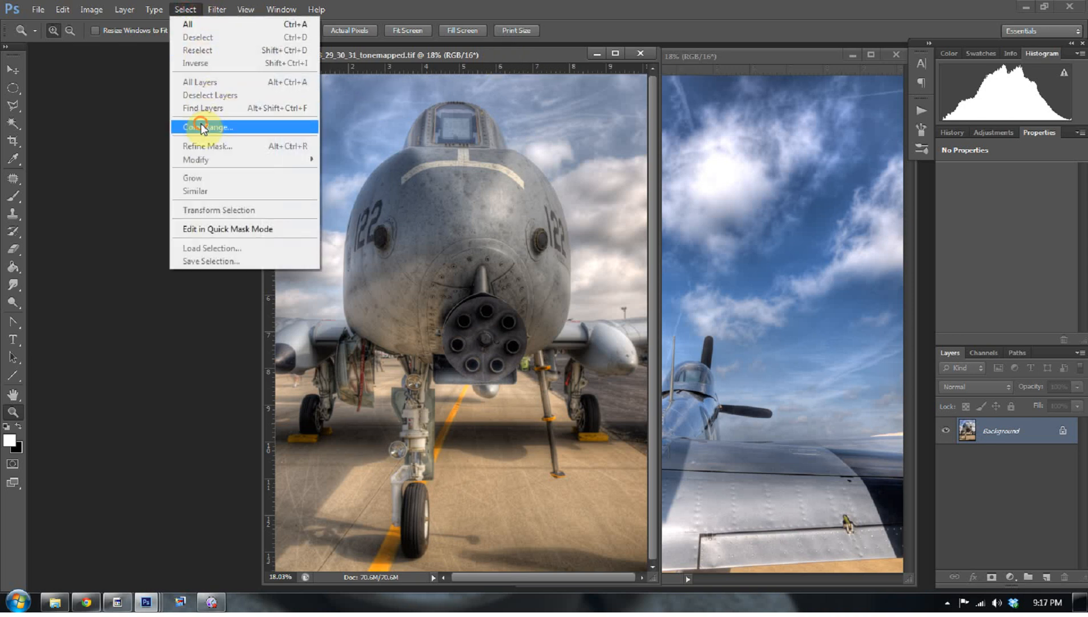
pyautogui.click(914, 103)
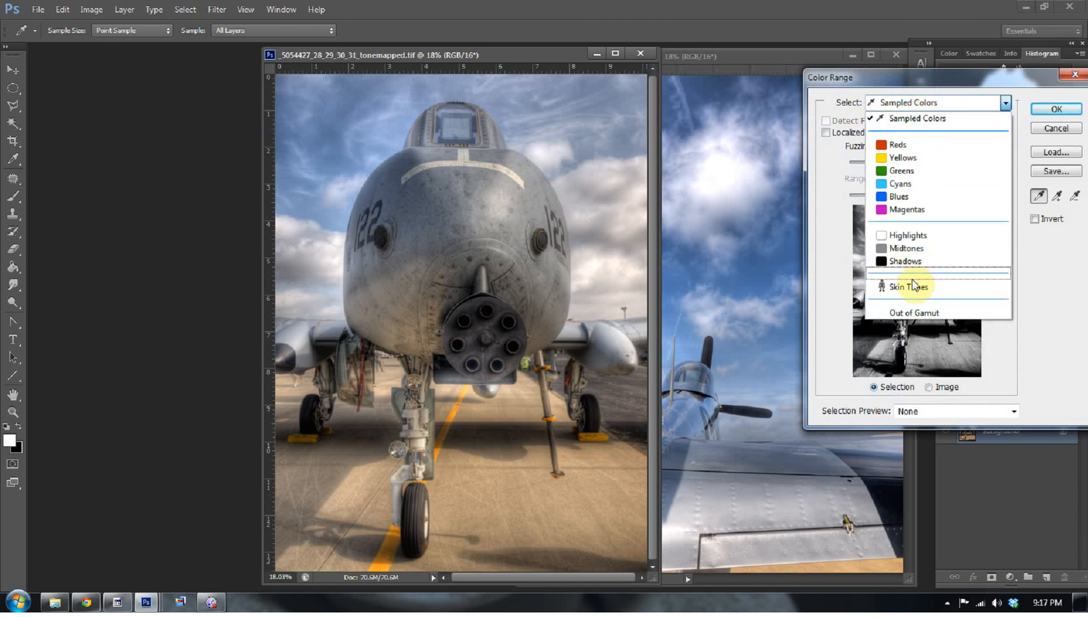
pyautogui.click(906, 261)
pyautogui.click(1056, 109)
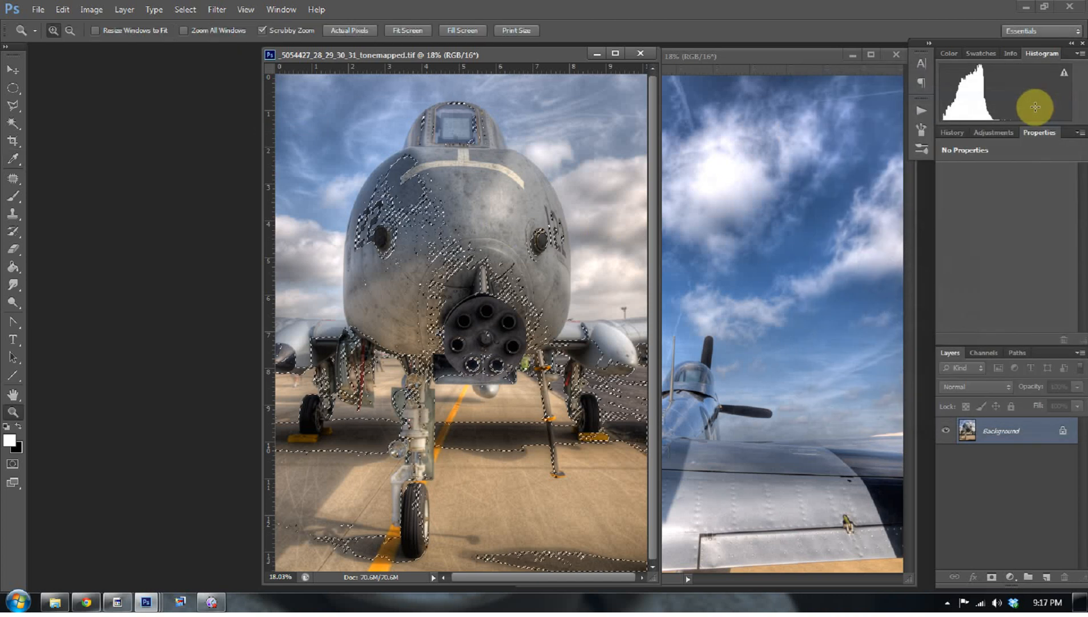
# Add a Curves adjustment layer from the jet's shadows selection and set its blend mode to Luminosity.
pyautogui.click(1010, 576)
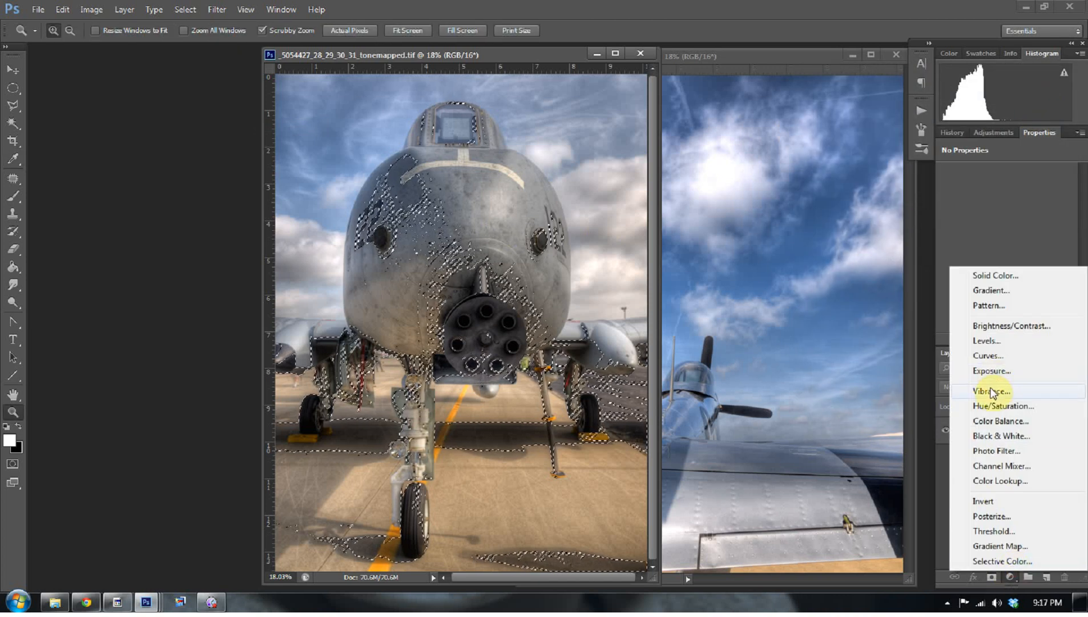
pyautogui.click(983, 356)
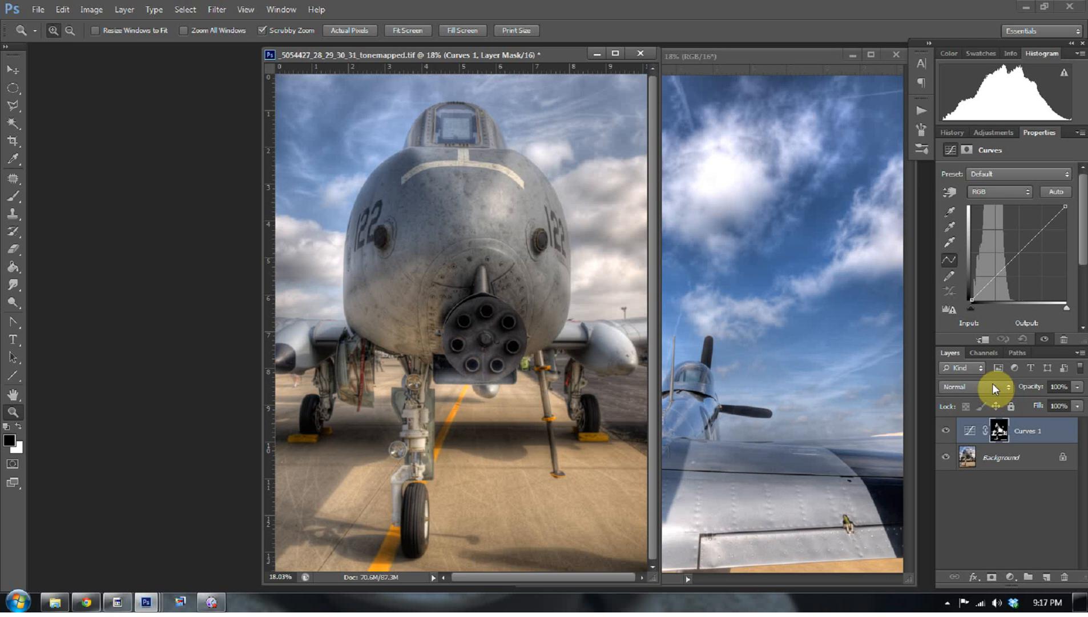
pyautogui.click(992, 384)
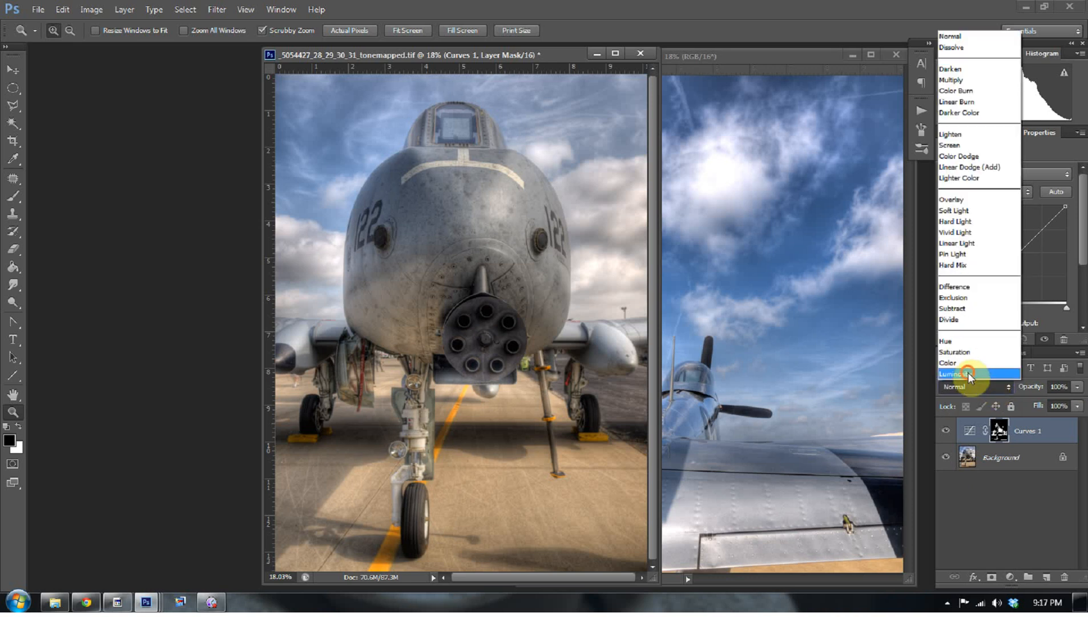
pyautogui.click(969, 373)
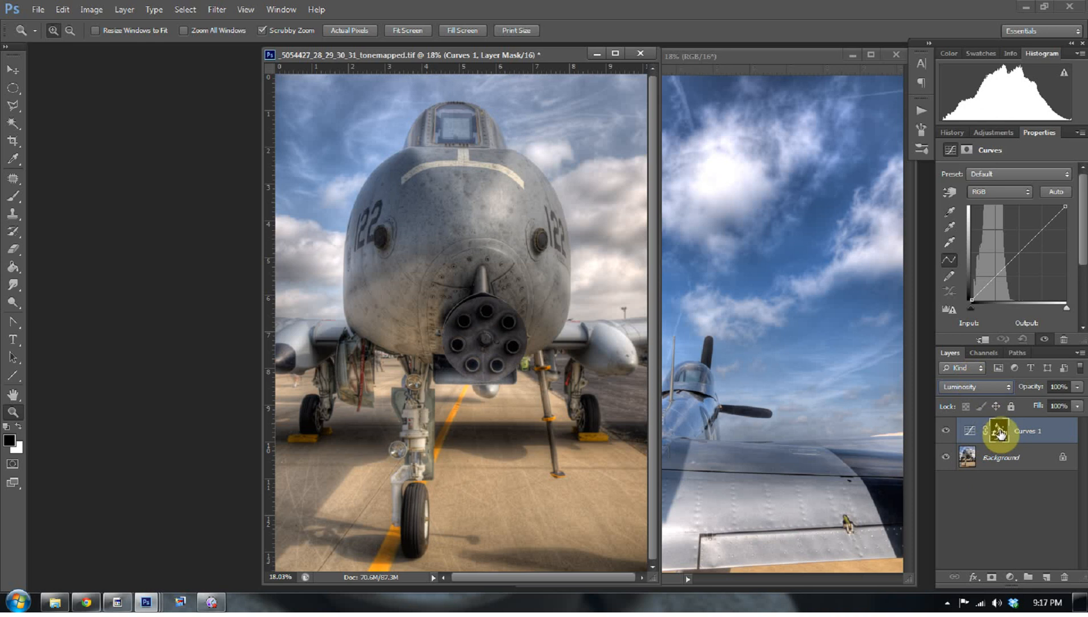
pyautogui.hotkey('ctrl', 'i')
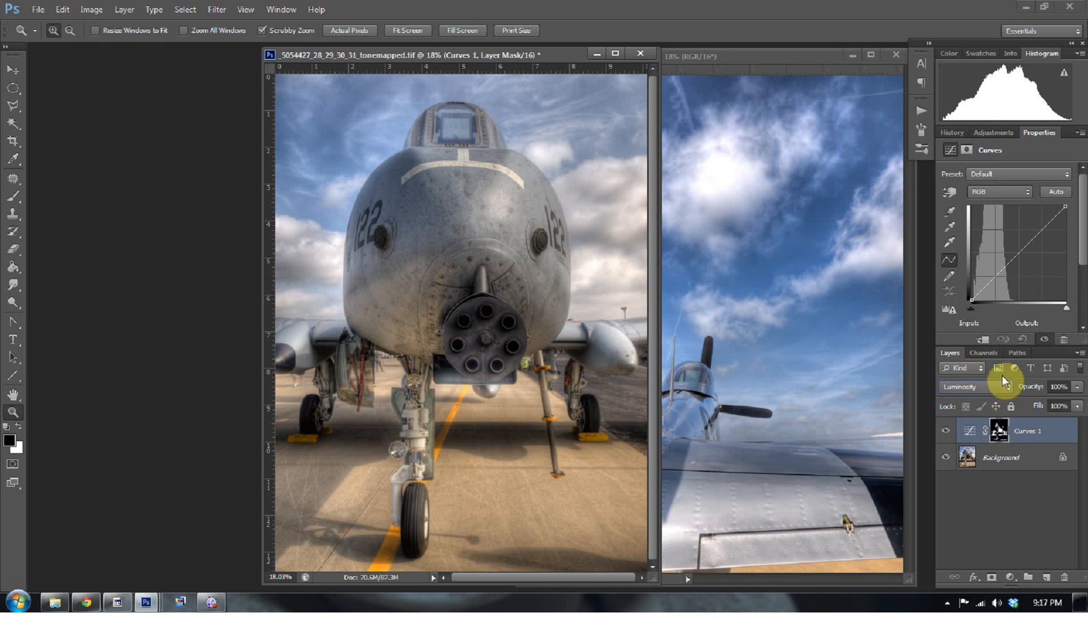
# Add a point to the jet photo's curve with input 196 and output 168.
pyautogui.click(1013, 259)
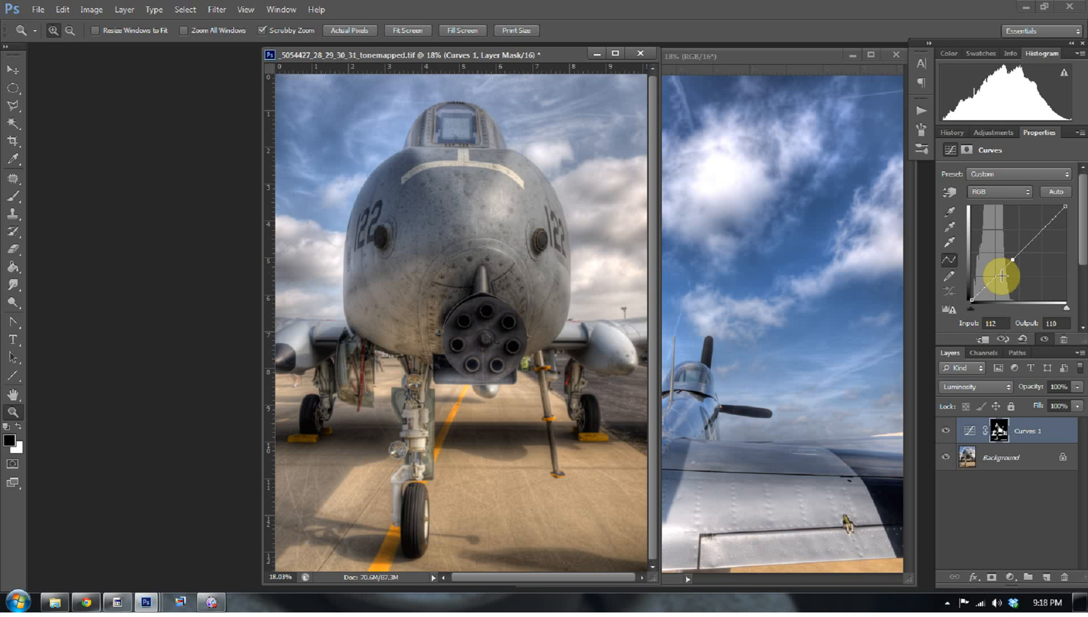
pyautogui.click(973, 324)
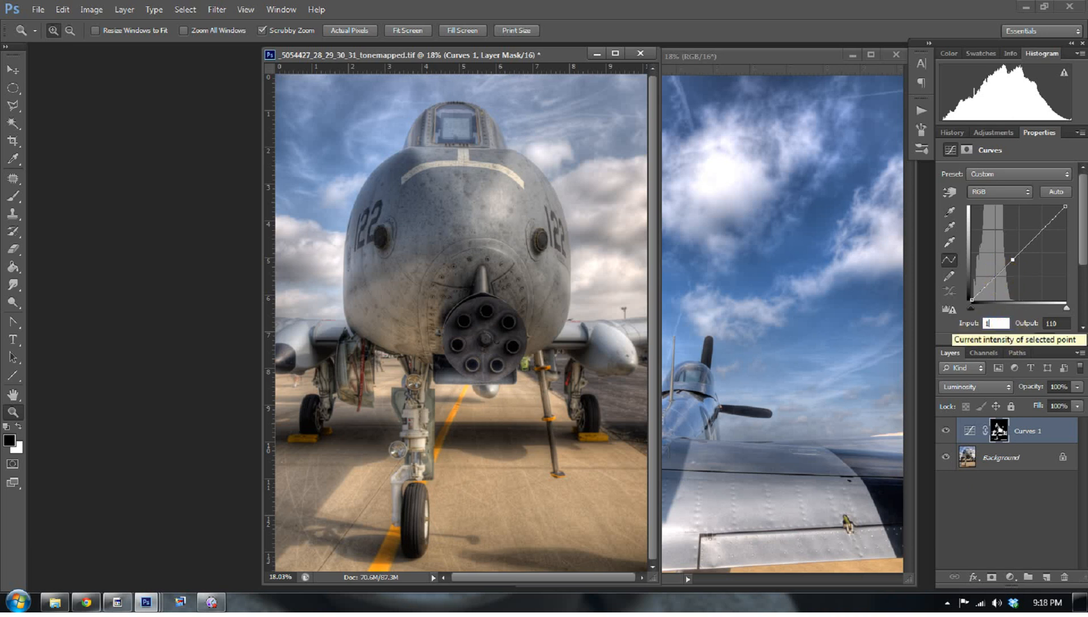
pyautogui.write('196')
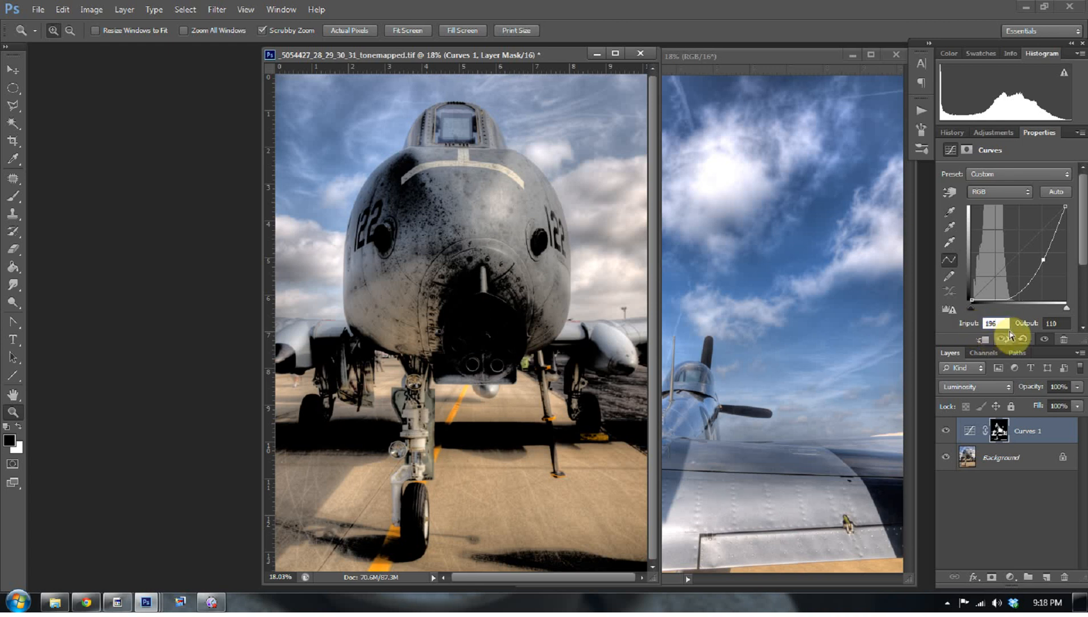
pyautogui.click(1061, 327)
pyautogui.click(1045, 260)
pyautogui.click(1051, 323)
pyautogui.write('168')
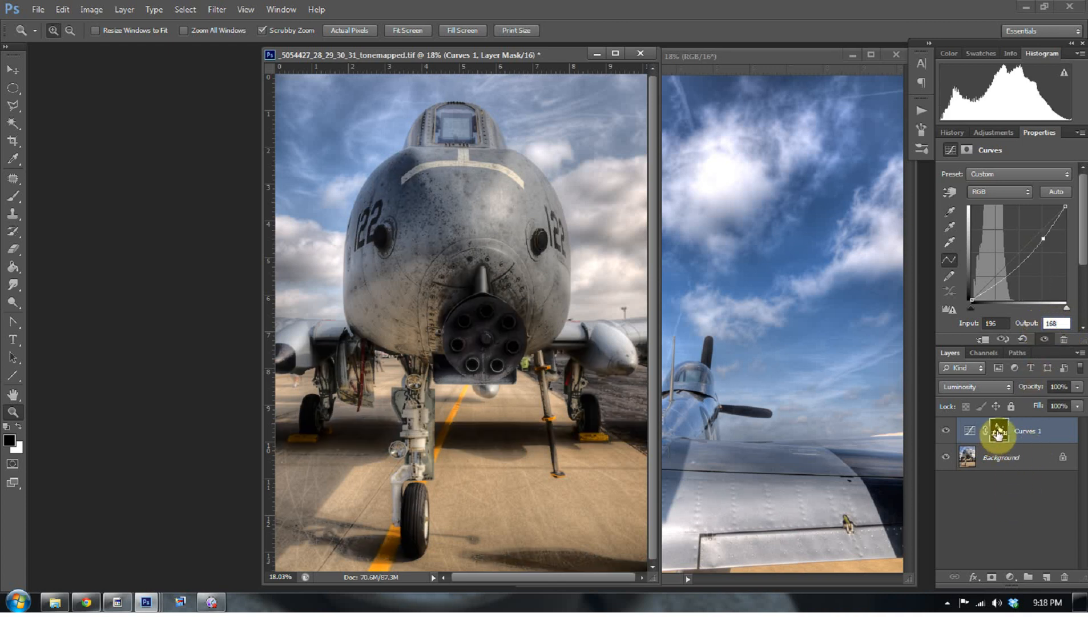
# Feather the jet's Curves layer mask by about 26.4 px and compare the photo with the layer hidden and shown.
pyautogui.moveTo(515, 282)
pyautogui.mouseDown()
pyautogui.moveTo(539, 291)
pyautogui.moveTo(529, 289)
pyautogui.mouseUp()
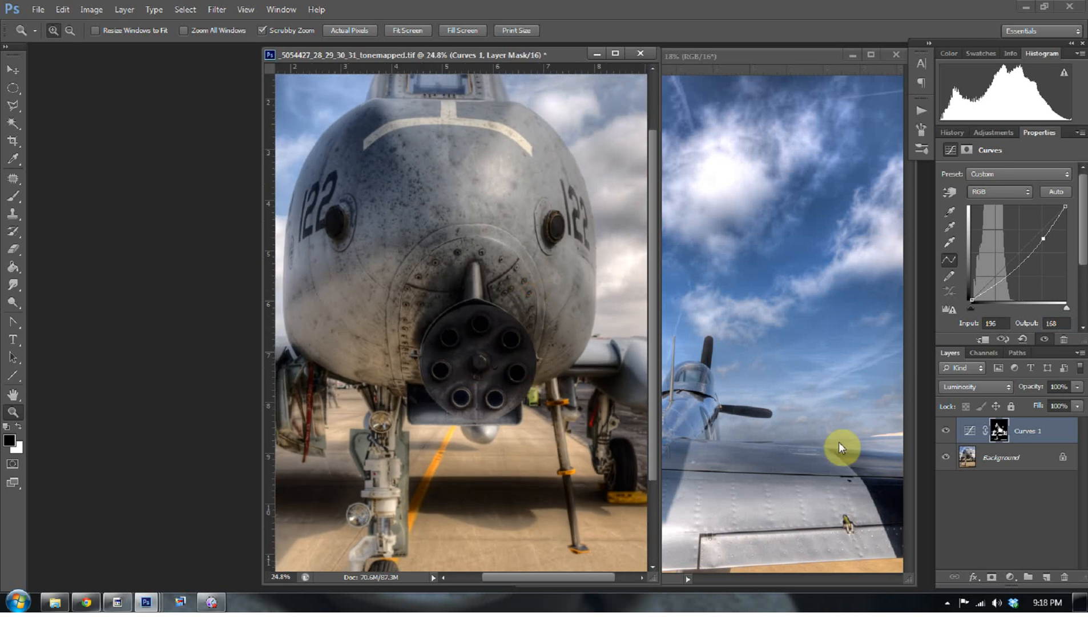
pyautogui.click(998, 430)
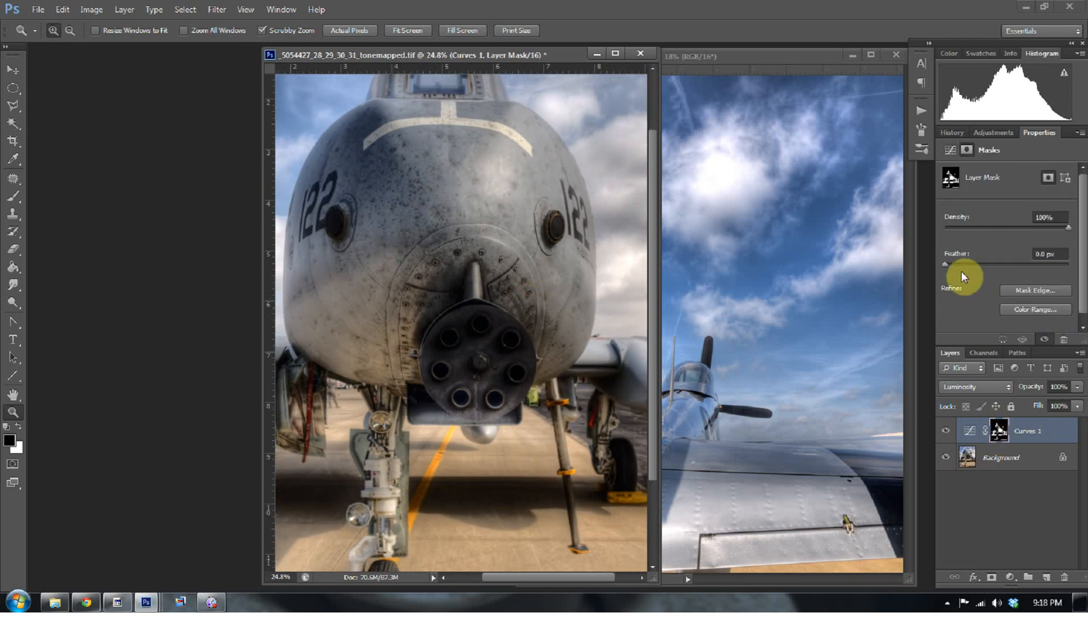
pyautogui.moveTo(944, 264); pyautogui.dragTo(1003, 264)
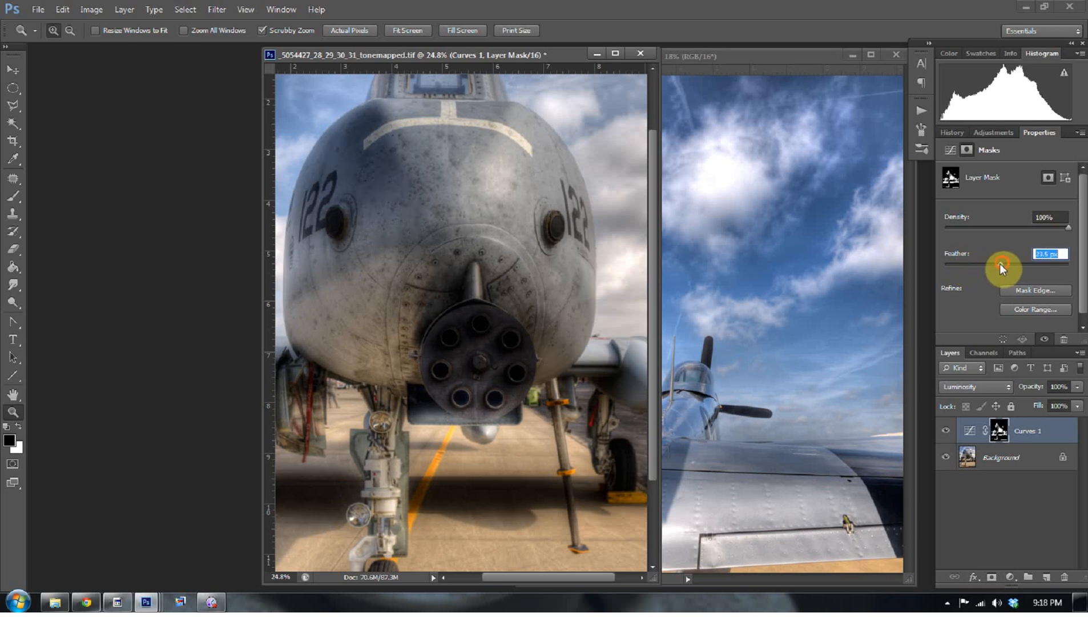
pyautogui.rightClick(533, 282)
pyautogui.click(560, 293)
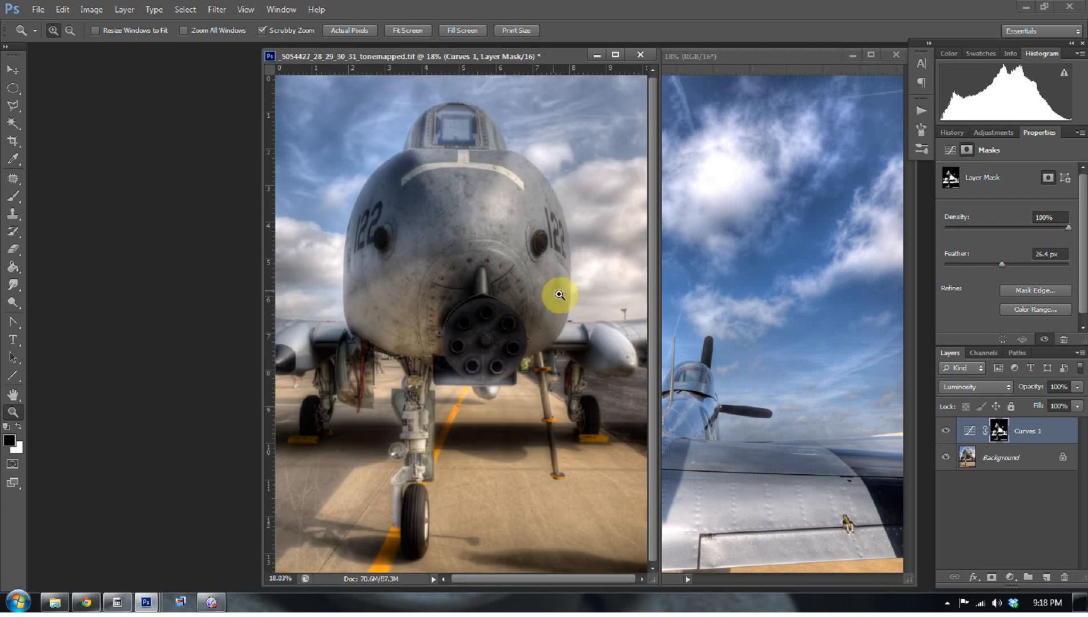
pyautogui.click(947, 430)
pyautogui.click(948, 431)
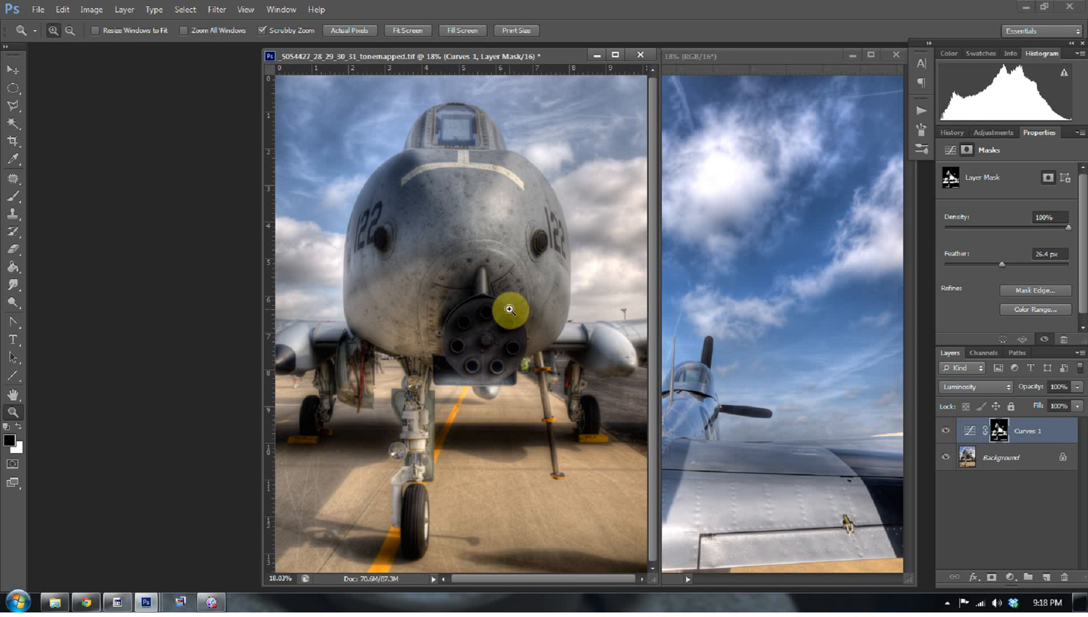
# Brush the Curves layer mask over the jet's gun barrels at 6% opacity and compare the photo with the layer hidden and shown.
pyautogui.moveTo(500, 306); pyautogui.dragTo(533, 329)
pyautogui.rightClick(533, 329)
pyautogui.click(542, 335)
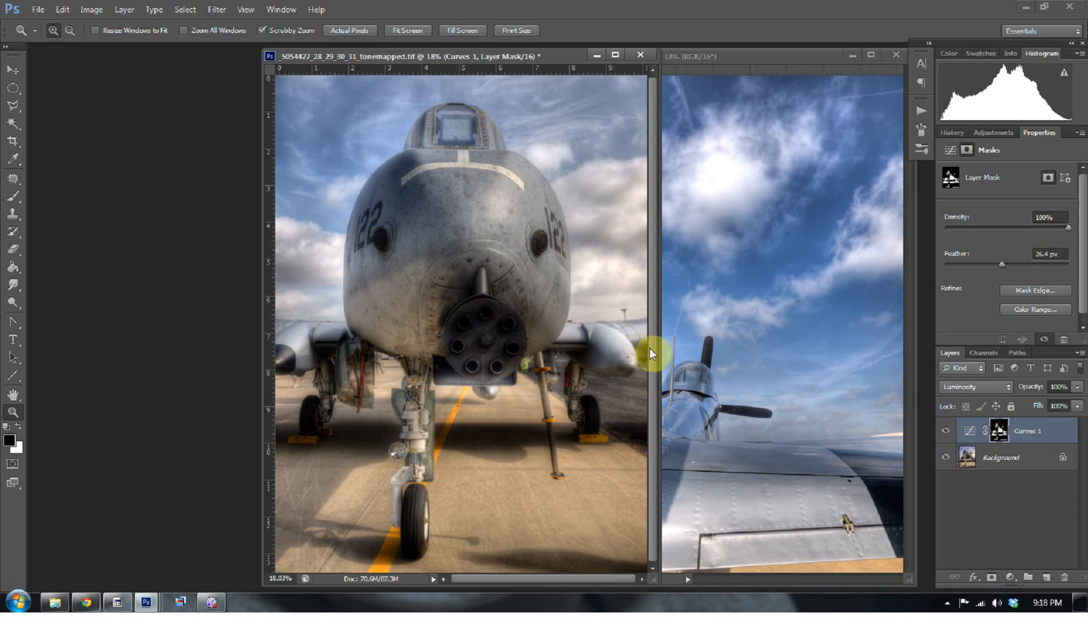
pyautogui.press('b')
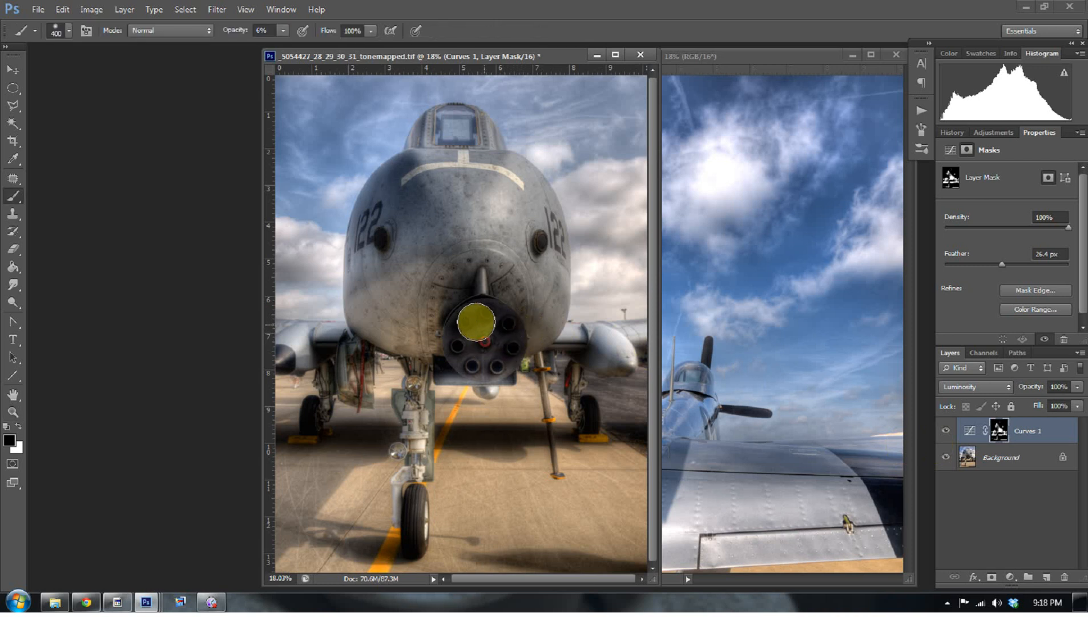
pyautogui.press('x')
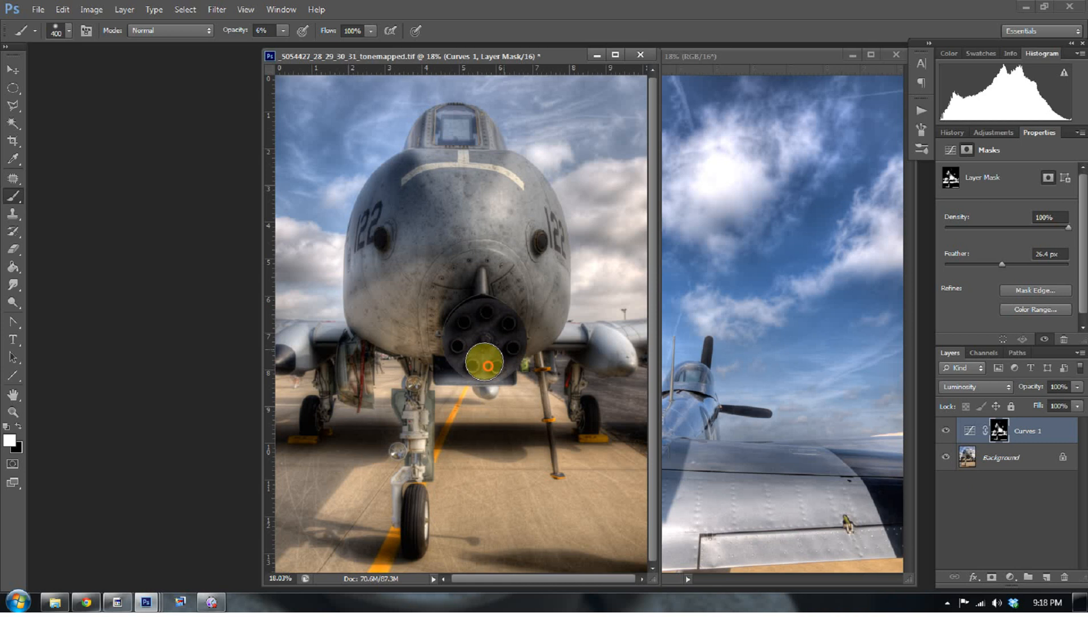
pyautogui.moveTo(488, 351)
pyautogui.mouseDown()
pyautogui.moveTo(477, 311)
pyautogui.moveTo(502, 339)
pyautogui.moveTo(476, 325)
pyautogui.moveTo(475, 338)
pyautogui.moveTo(494, 313)
pyautogui.moveTo(510, 369)
pyautogui.moveTo(491, 362)
pyautogui.moveTo(491, 321)
pyautogui.moveTo(463, 341)
pyautogui.moveTo(497, 352)
pyautogui.moveTo(472, 315)
pyautogui.moveTo(457, 368)
pyautogui.moveTo(453, 341)
pyautogui.moveTo(477, 313)
pyautogui.moveTo(510, 350)
pyautogui.moveTo(459, 354)
pyautogui.moveTo(471, 315)
pyautogui.moveTo(490, 317)
pyautogui.moveTo(460, 321)
pyautogui.moveTo(465, 361)
pyautogui.moveTo(511, 343)
pyautogui.moveTo(490, 317)
pyautogui.moveTo(465, 343)
pyautogui.moveTo(480, 362)
pyautogui.moveTo(502, 344)
pyautogui.moveTo(497, 326)
pyautogui.moveTo(455, 345)
pyautogui.moveTo(475, 361)
pyautogui.moveTo(506, 337)
pyautogui.mouseUp()
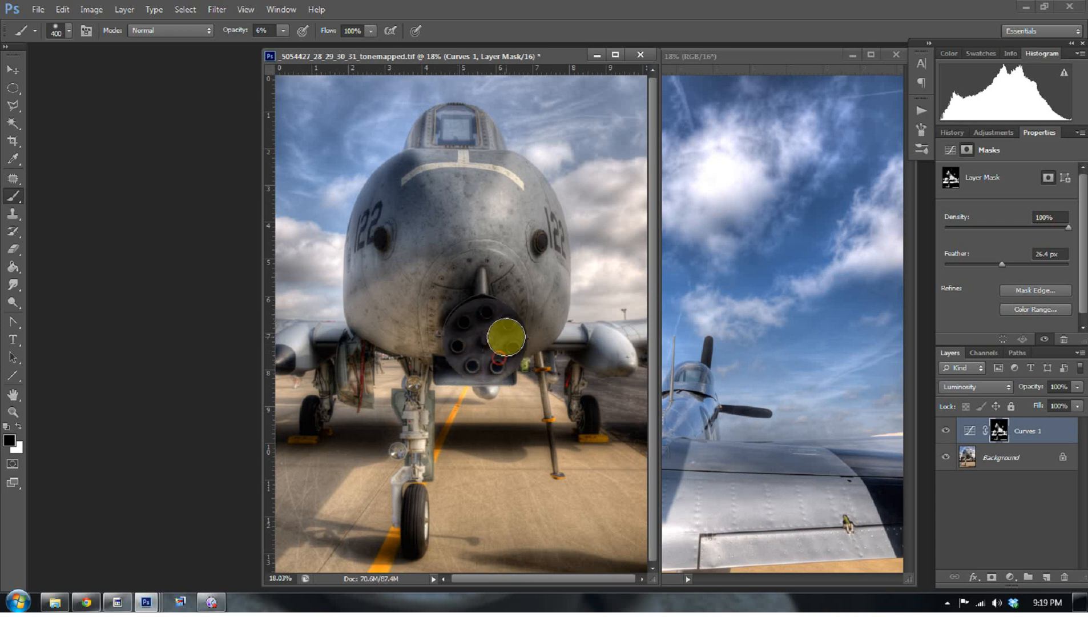
pyautogui.click(946, 430)
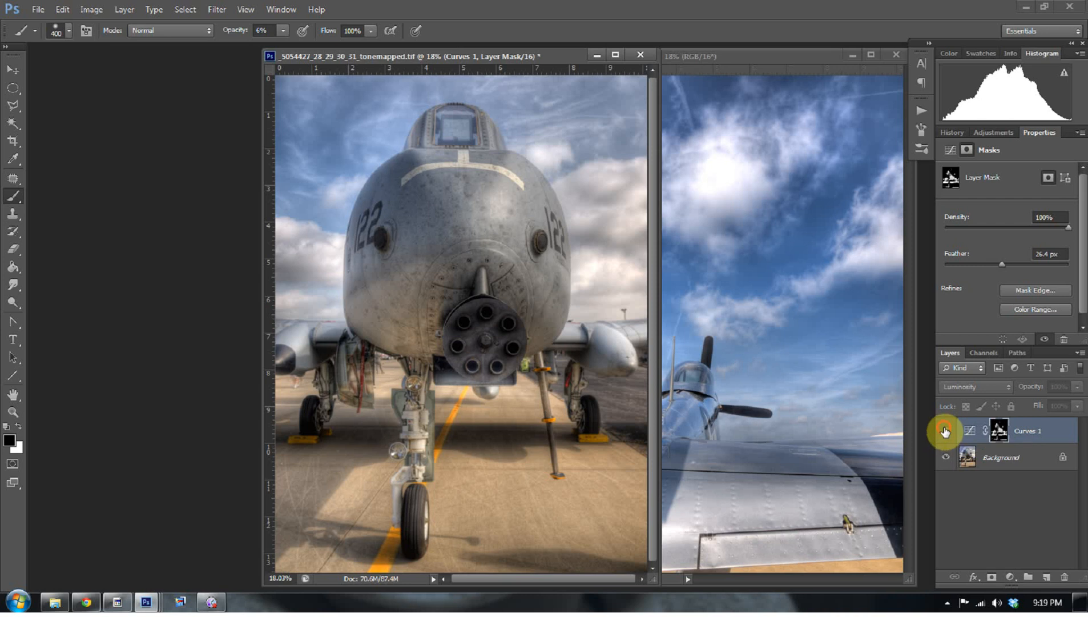
pyautogui.click(946, 431)
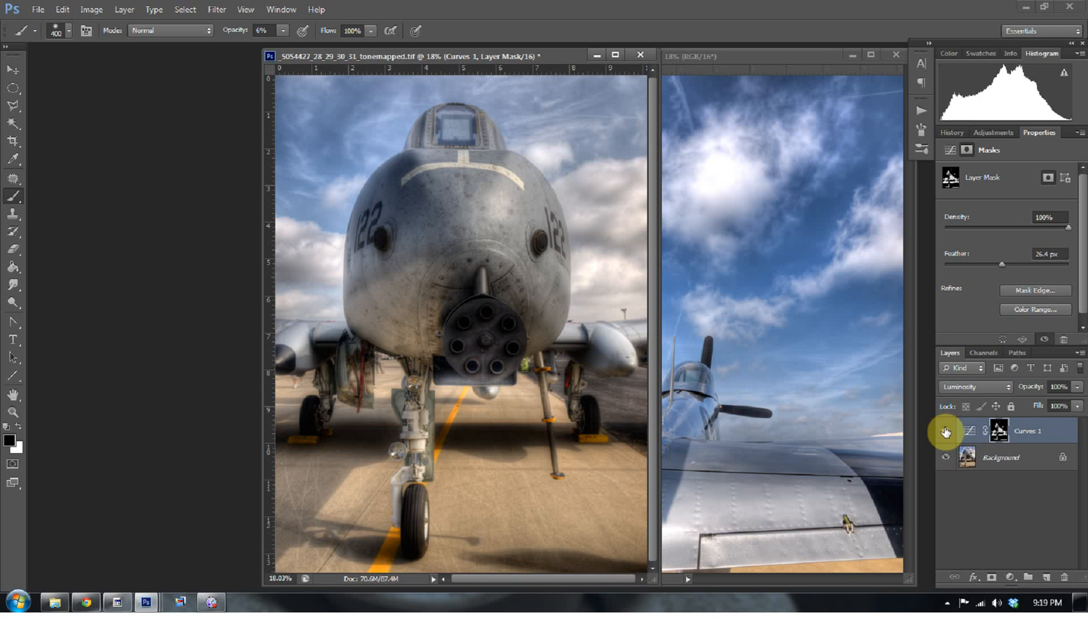
# Minimize the jet photo and move the blue-tailed propeller plane photo to the middle of the workspace.
pyautogui.click(596, 55)
pyautogui.moveTo(651, 53); pyautogui.dragTo(388, 50)
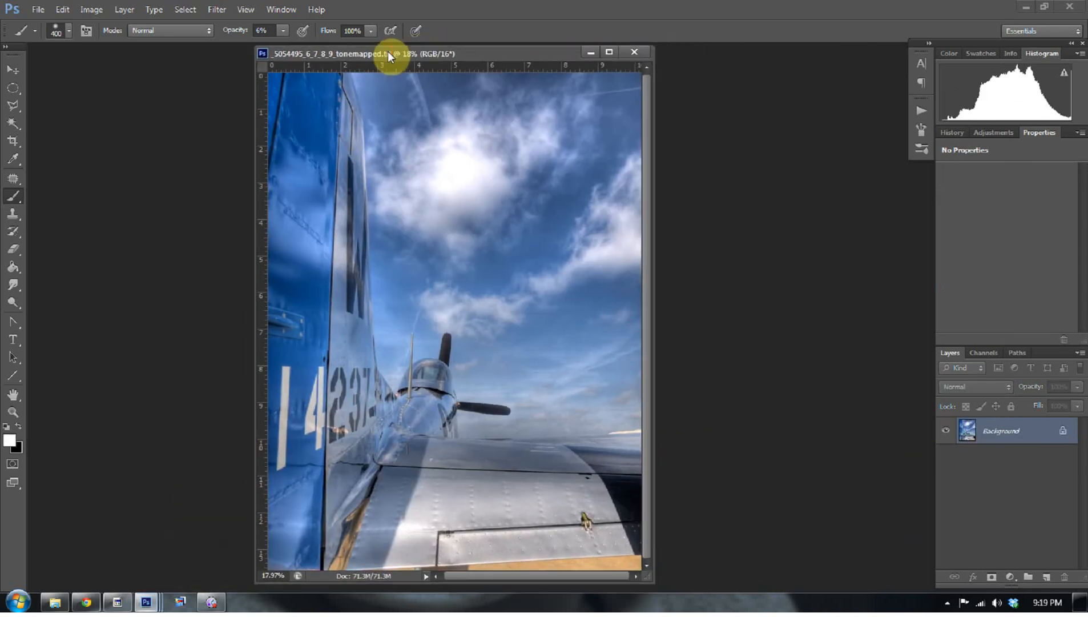
# Try patching the blown-out center of the brightest cloud with nearby cloud texture, and revert the photo to its opened state.
pyautogui.click(14, 180)
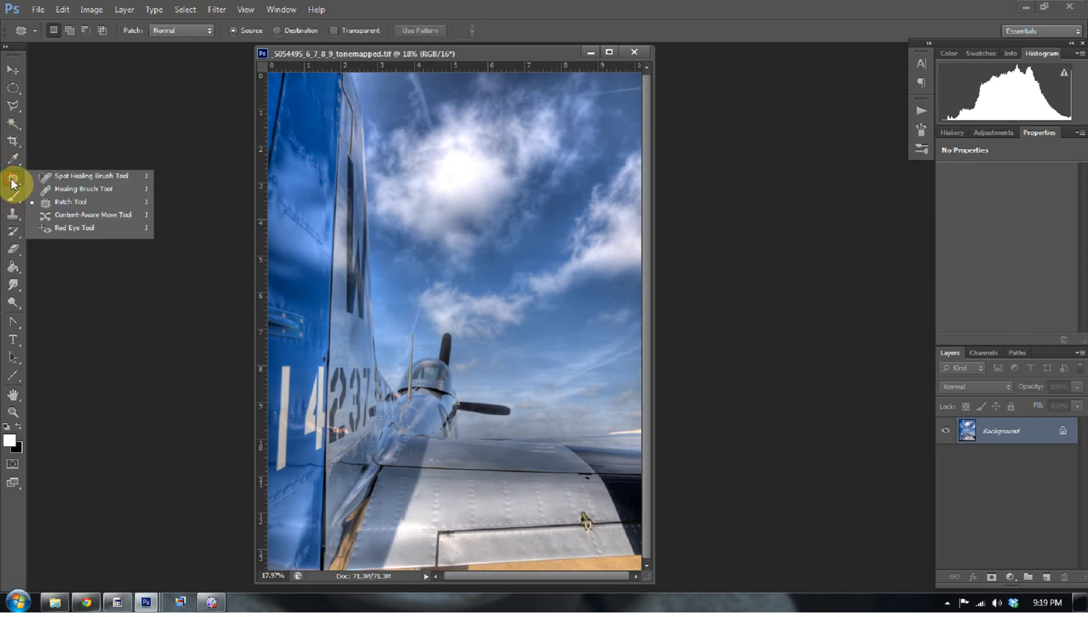
pyautogui.click(55, 201)
pyautogui.moveTo(477, 133)
pyautogui.mouseDown()
pyautogui.moveTo(418, 194)
pyautogui.moveTo(459, 202)
pyautogui.moveTo(503, 155)
pyautogui.moveTo(484, 147)
pyautogui.moveTo(493, 160)
pyautogui.moveTo(578, 132)
pyautogui.mouseUp()
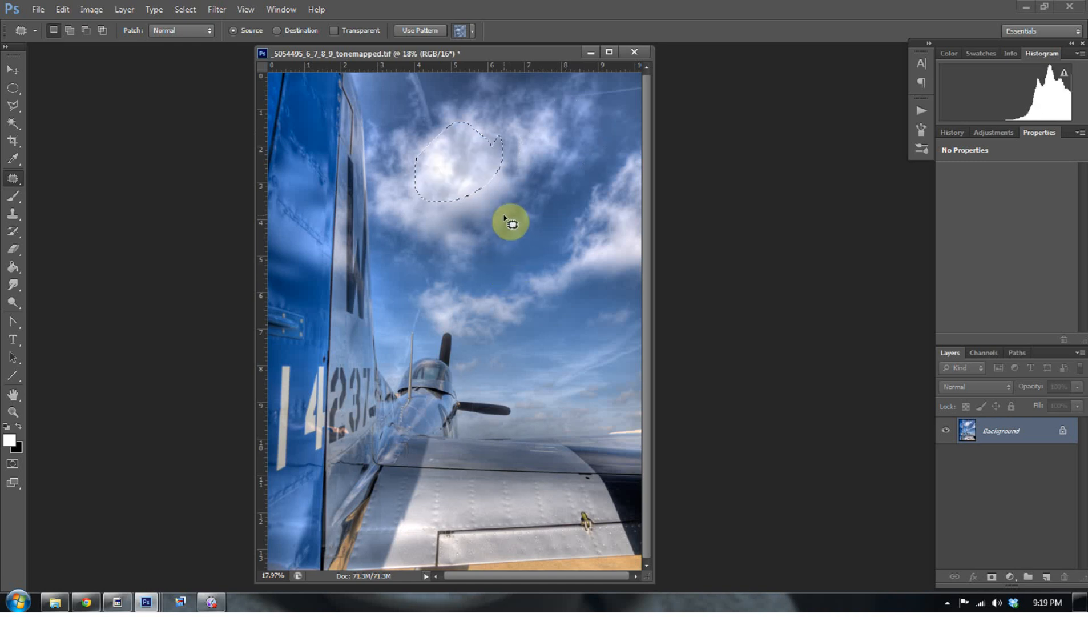
pyautogui.hotkey('ctrl', 'd')
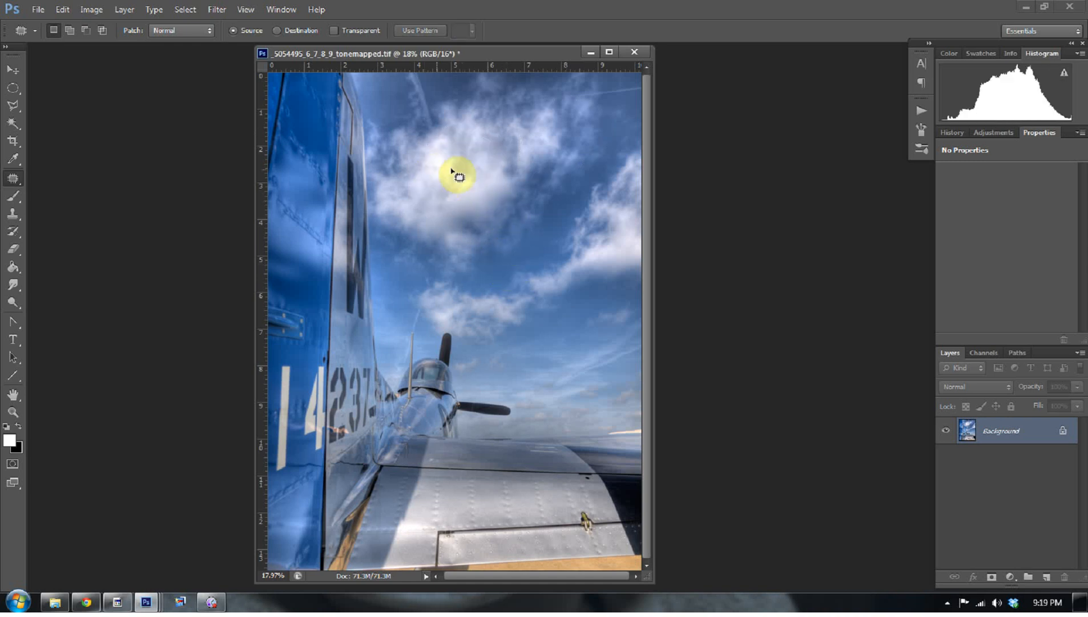
pyautogui.click(957, 132)
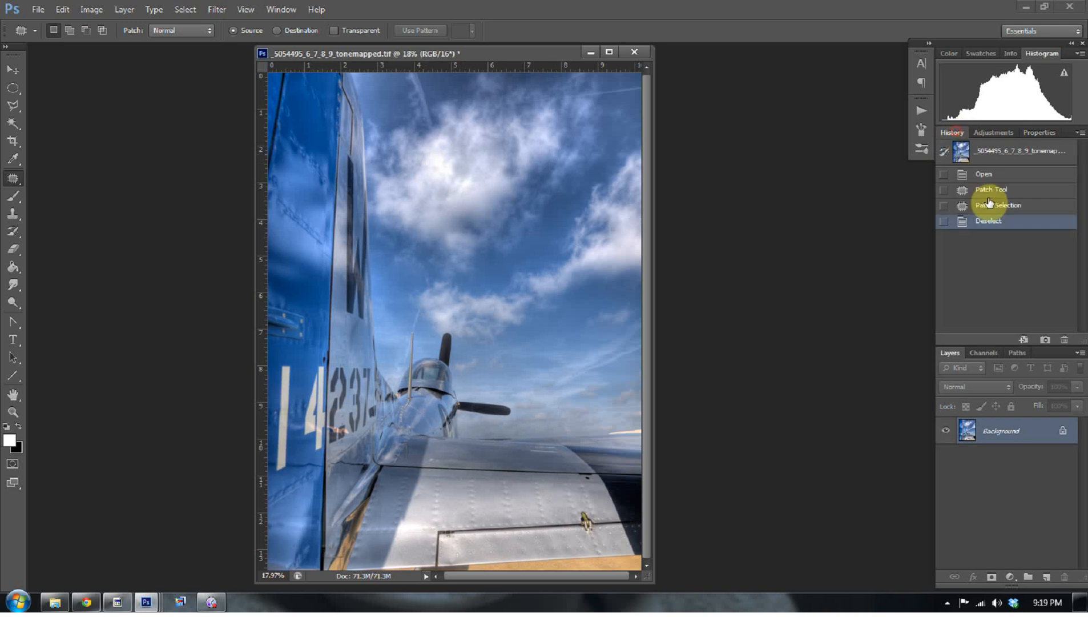
pyautogui.click(982, 174)
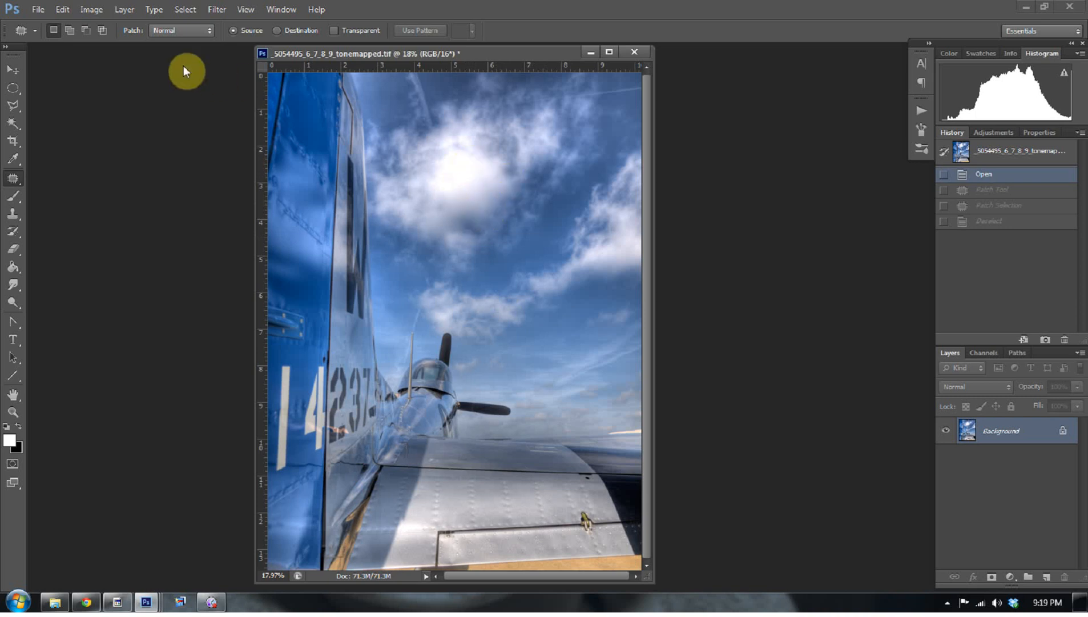
# Select the blue-tailed plane photo's highlights with a Color Range selection.
pyautogui.click(183, 9)
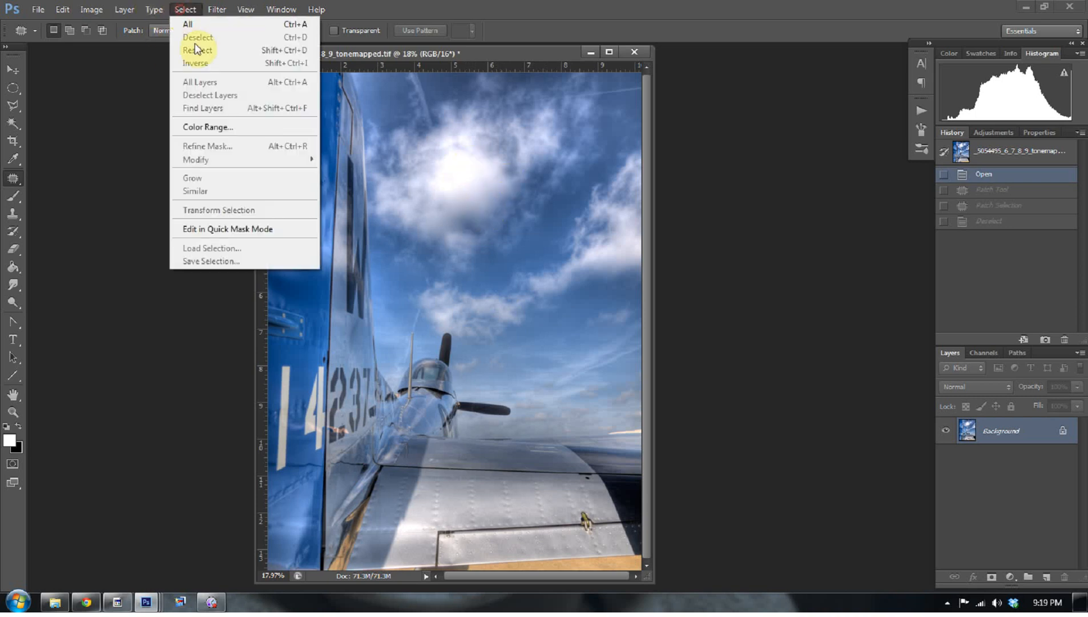
pyautogui.click(214, 126)
pyautogui.click(902, 103)
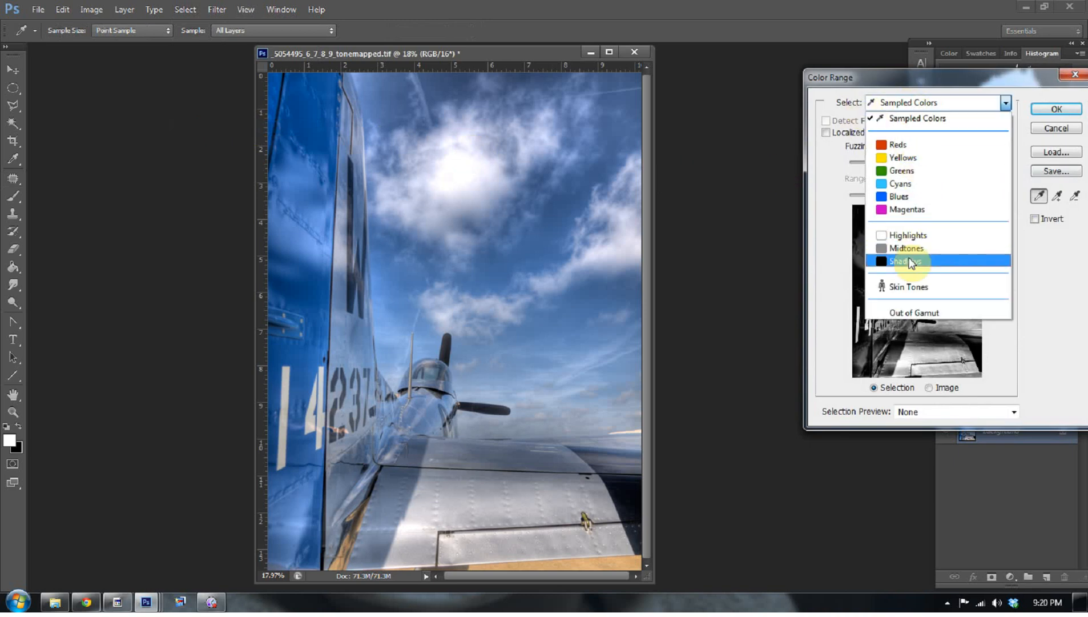
pyautogui.click(908, 233)
pyautogui.click(1057, 108)
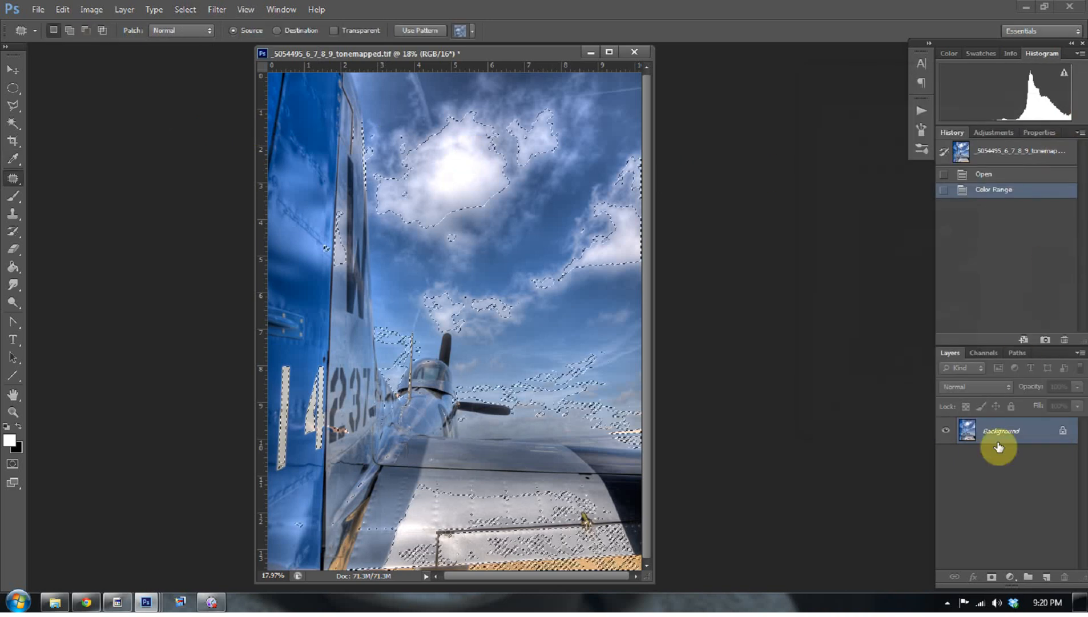
# Add a Curves adjustment layer masked to the selected highlights and set its blending mode to Luminosity.
pyautogui.click(1009, 577)
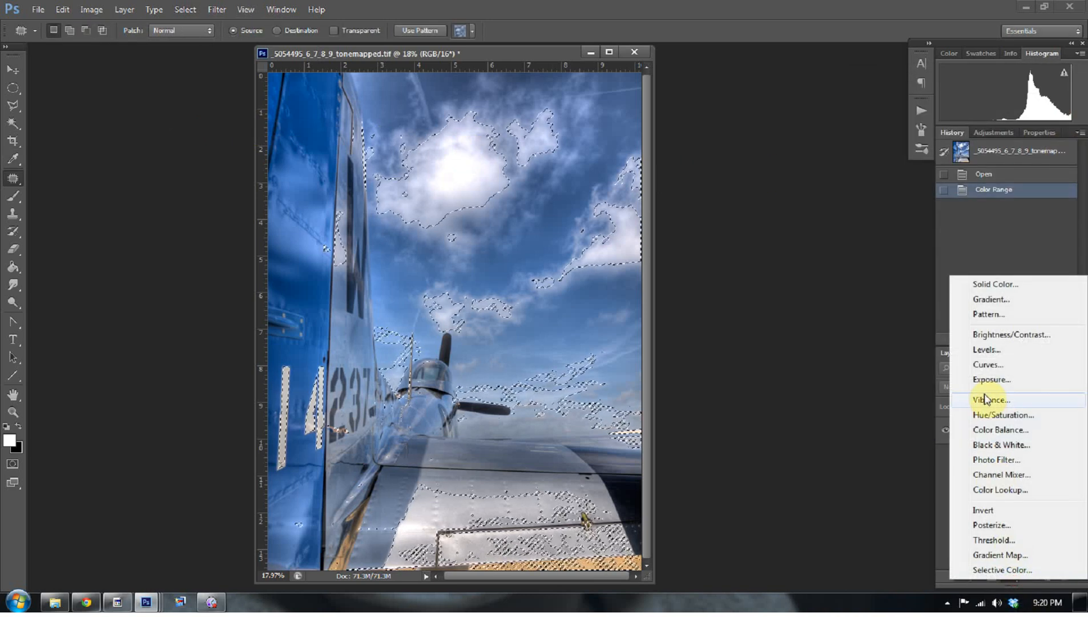
pyautogui.click(978, 377)
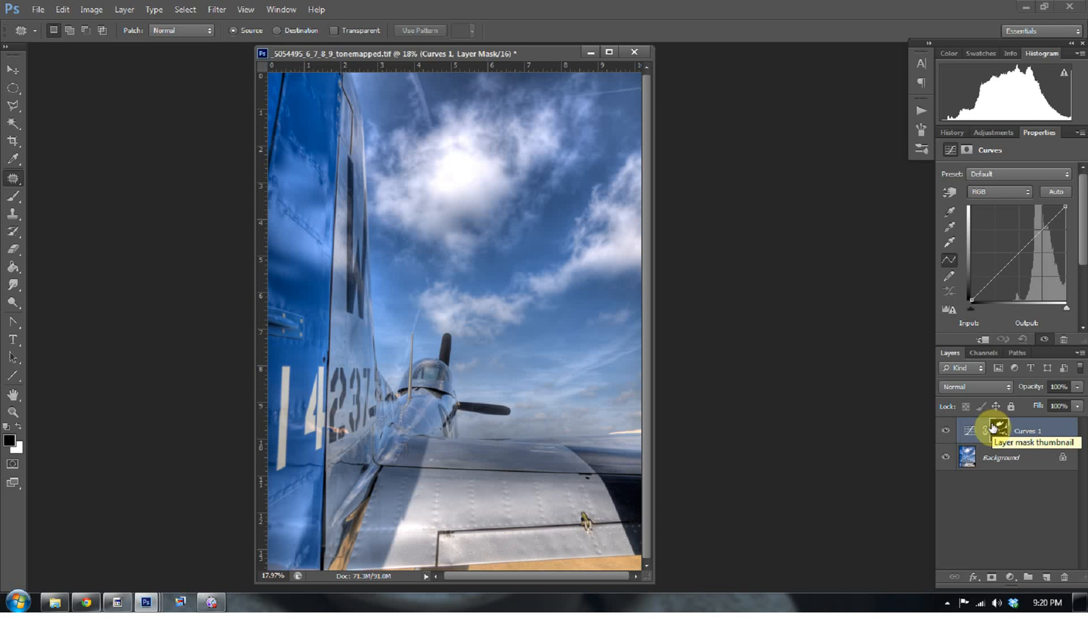
pyautogui.hotkey('ctrl', 'i')
pyautogui.click(964, 431)
pyautogui.click(971, 390)
pyautogui.click(960, 372)
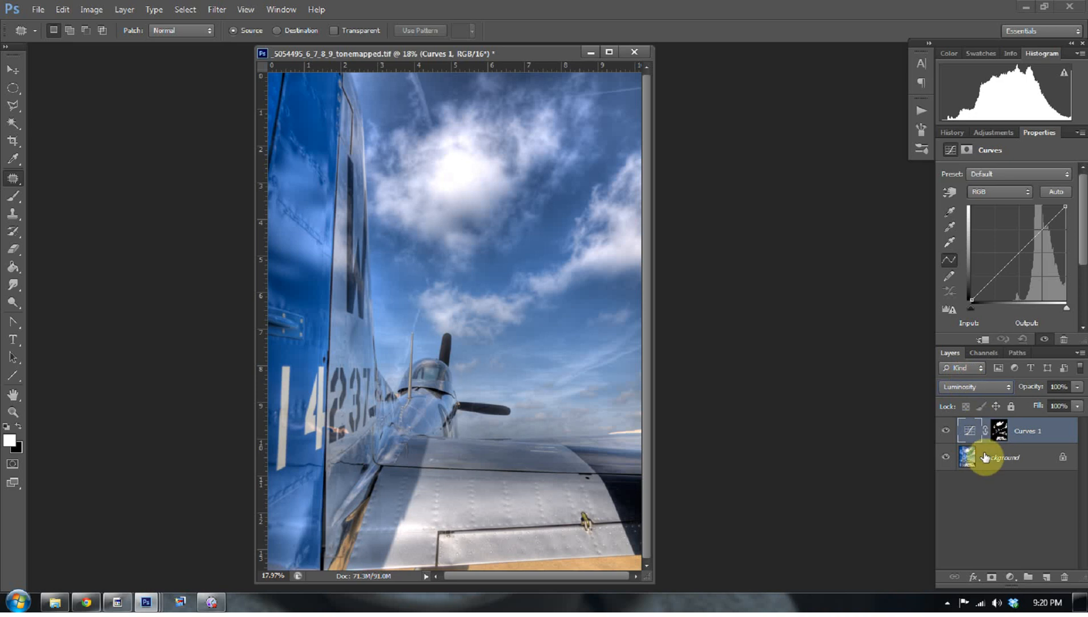
# Darken the lower part of the RGB curve with a point at input 72 and output 53.
pyautogui.click(996, 277)
pyautogui.click(996, 323)
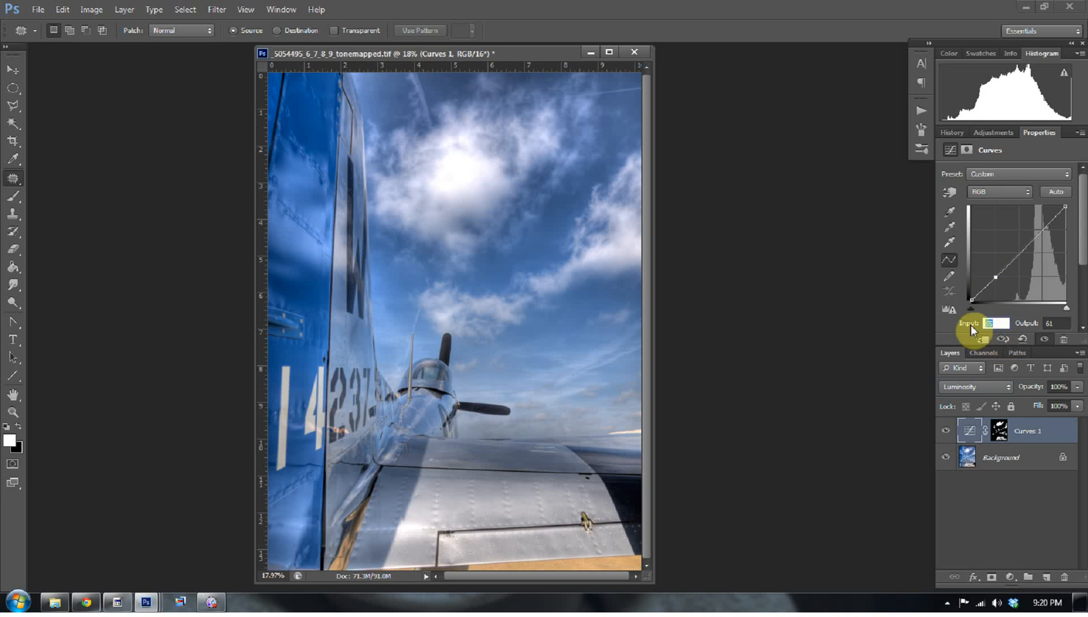
pyautogui.write('72')
pyautogui.click(1057, 323)
pyautogui.write('53')
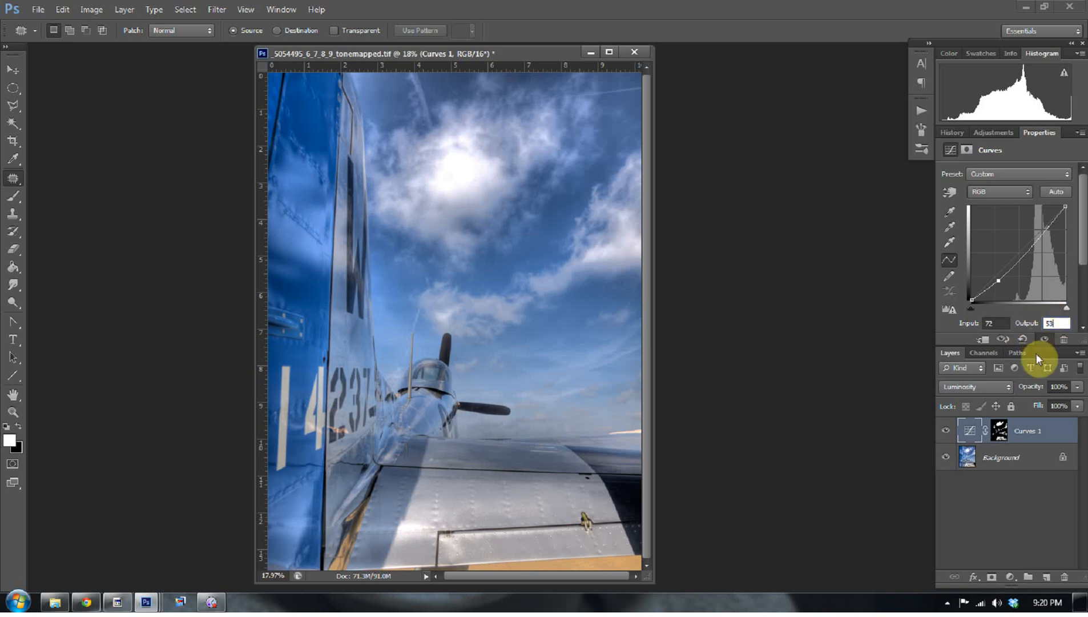
# Brighten the upper part of the RGB curve with a point at input 179 and output 196.
pyautogui.click(1041, 234)
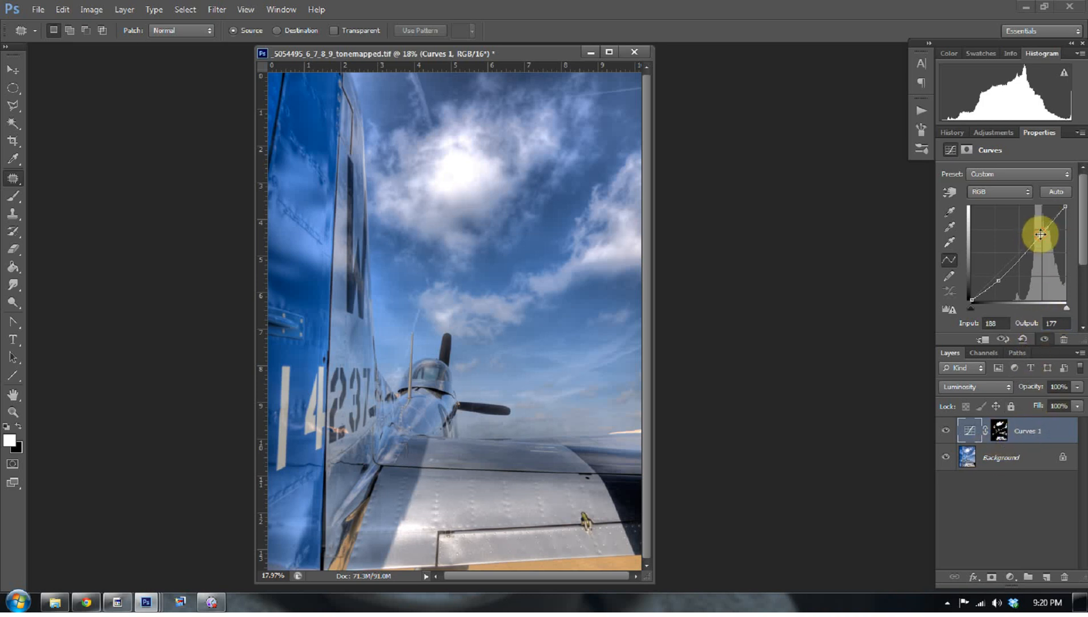
pyautogui.click(961, 323)
pyautogui.write('179')
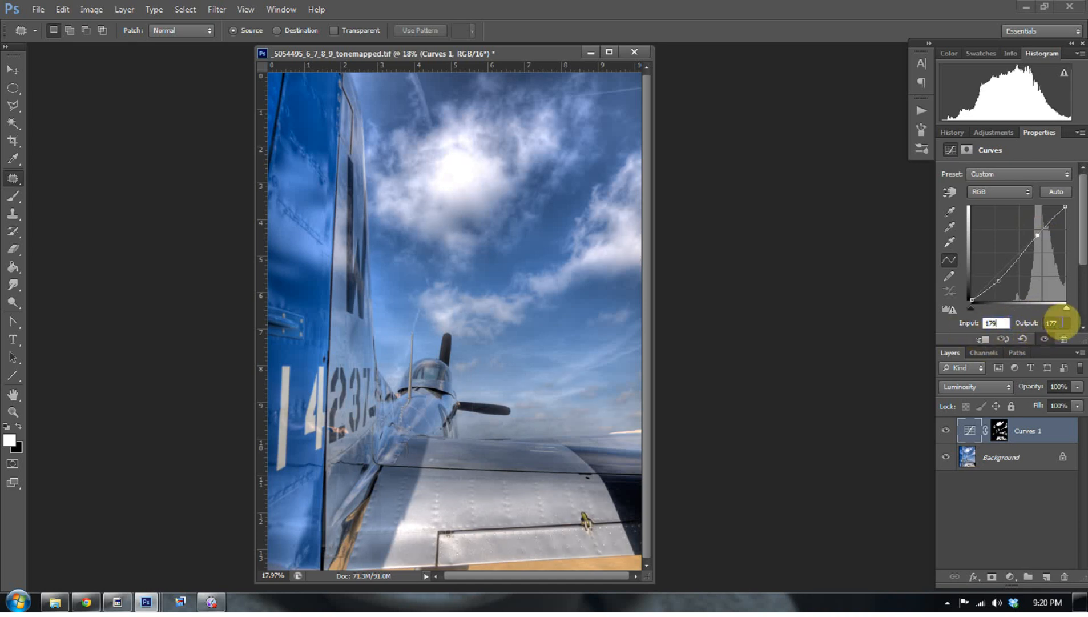
pyautogui.click(1022, 323)
pyautogui.write('196')
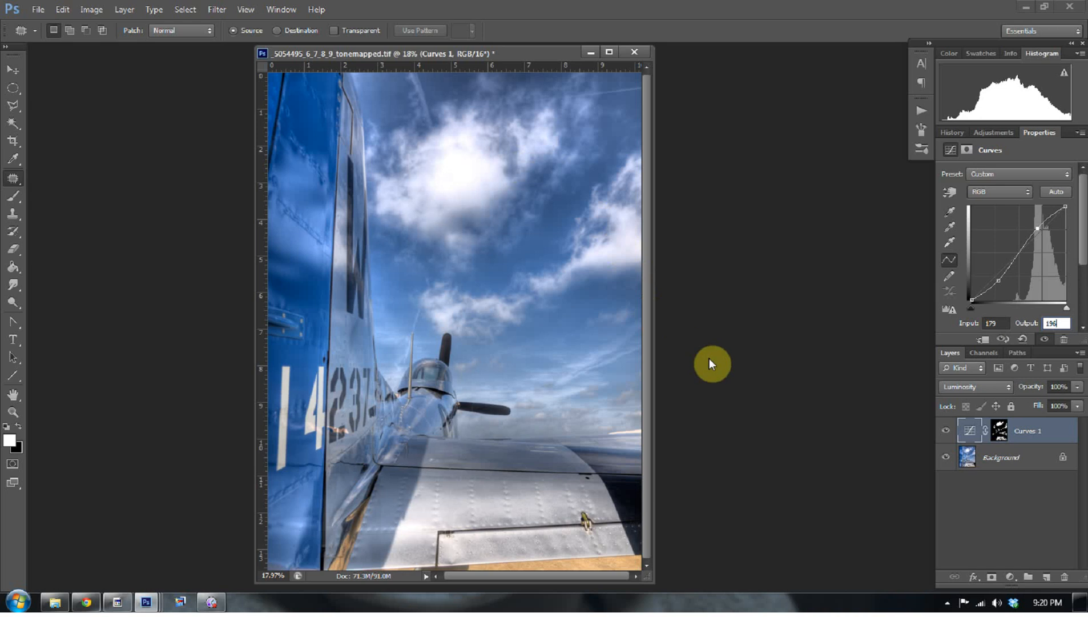
# Feather the Curves layer mask by 10 px and compare the photo with the layer hidden and shown.
pyautogui.keyDown('alt'); pyautogui.click(999, 432); pyautogui.keyUp('alt')
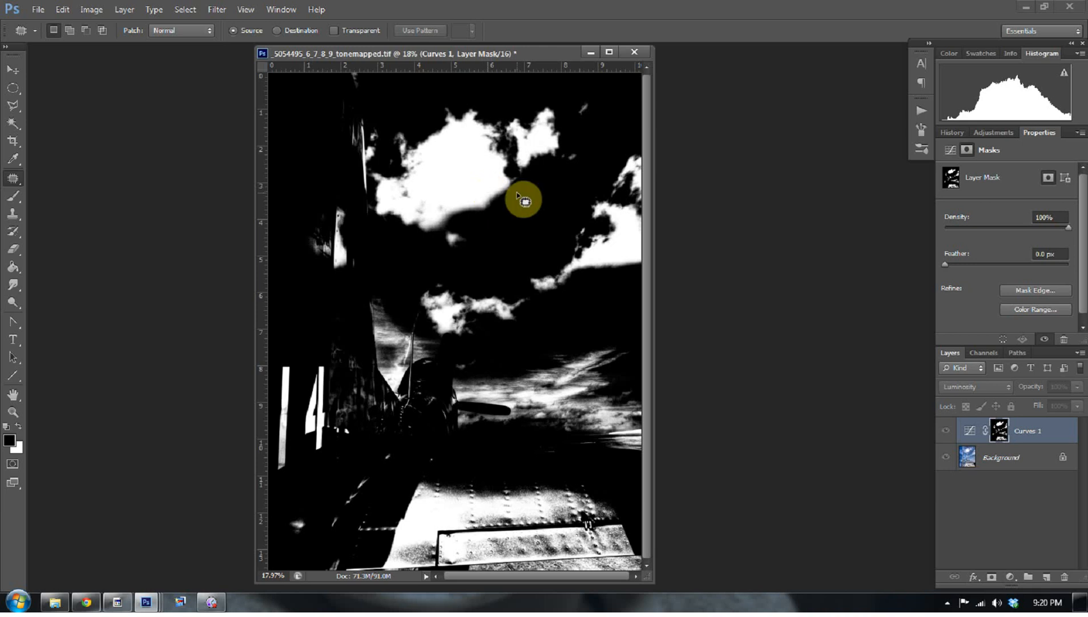
pyautogui.keyDown('alt'); pyautogui.click(999, 434); pyautogui.keyUp('alt')
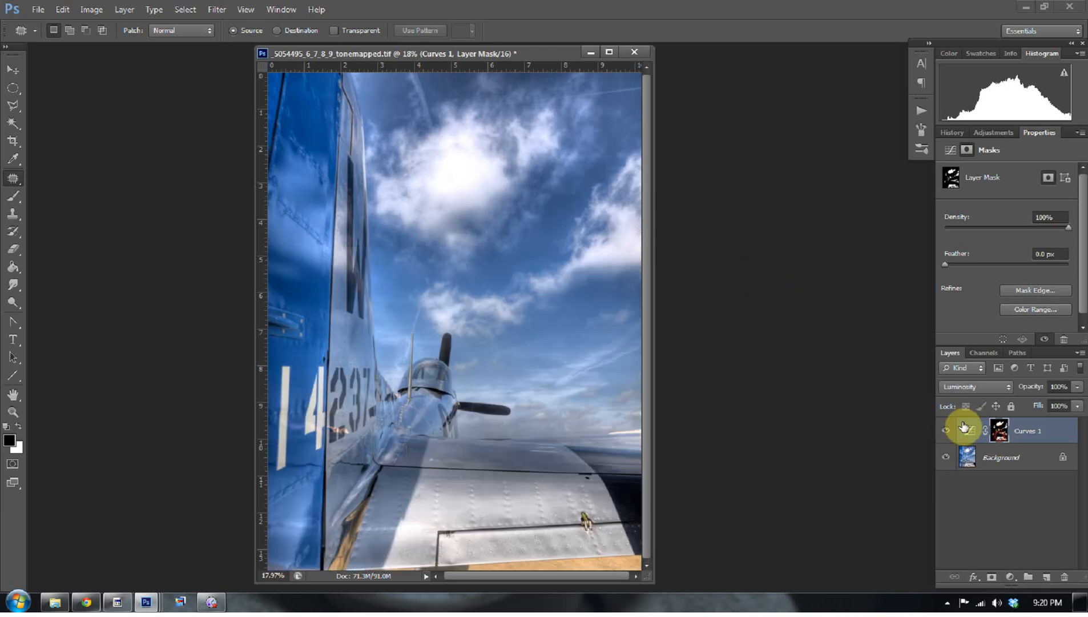
pyautogui.moveTo(945, 264); pyautogui.dragTo(994, 265)
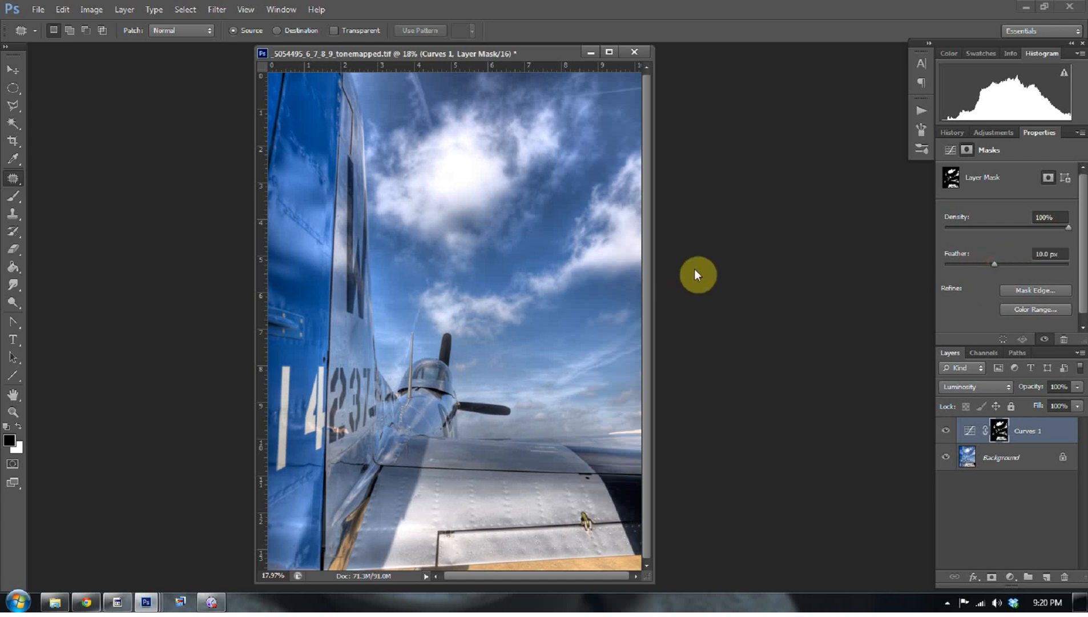
pyautogui.click(946, 430)
pyautogui.click(946, 431)
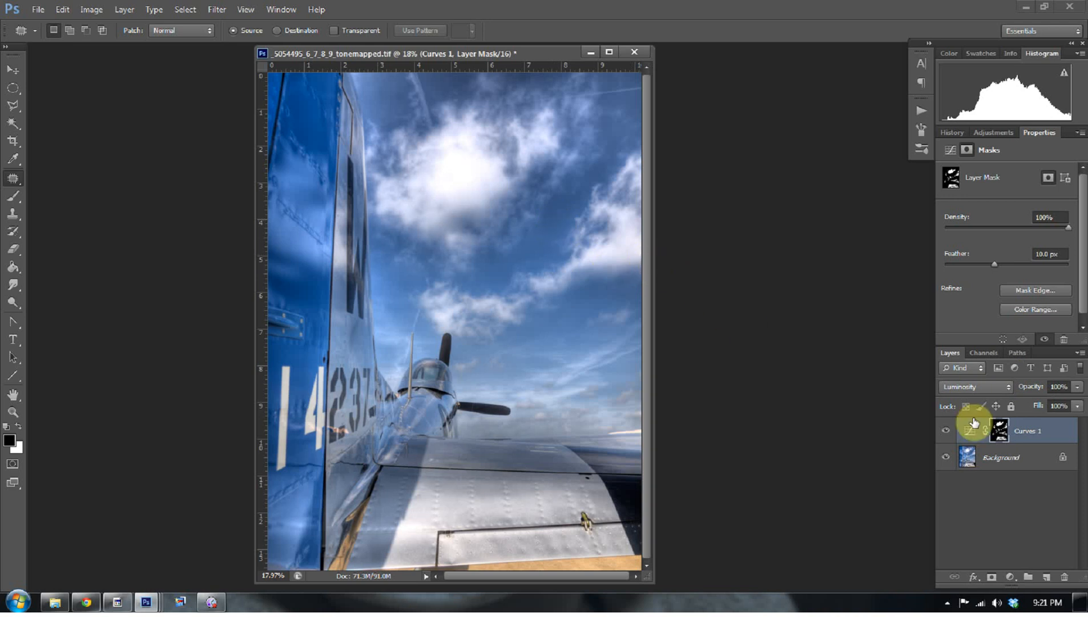
pyautogui.click(947, 432)
pyautogui.click(949, 433)
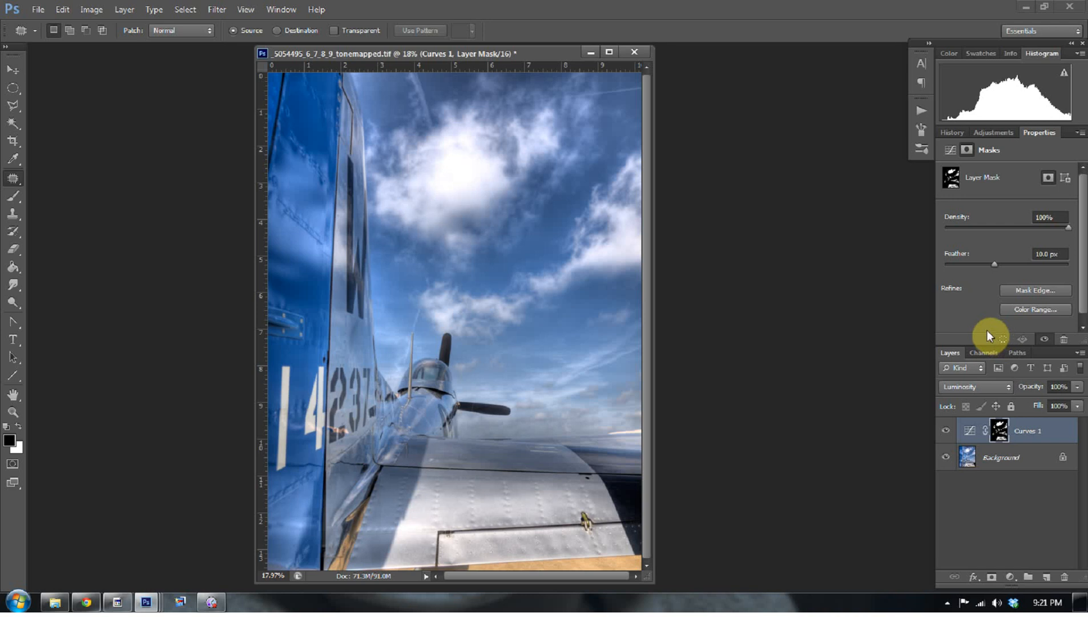
# Compare the photo with and without the Curves layer and lower the layer's opacity to 62%.
pyautogui.click(946, 432)
pyautogui.click(946, 431)
pyautogui.click(1077, 386)
pyautogui.moveTo(1077, 398); pyautogui.dragTo(1050, 401)
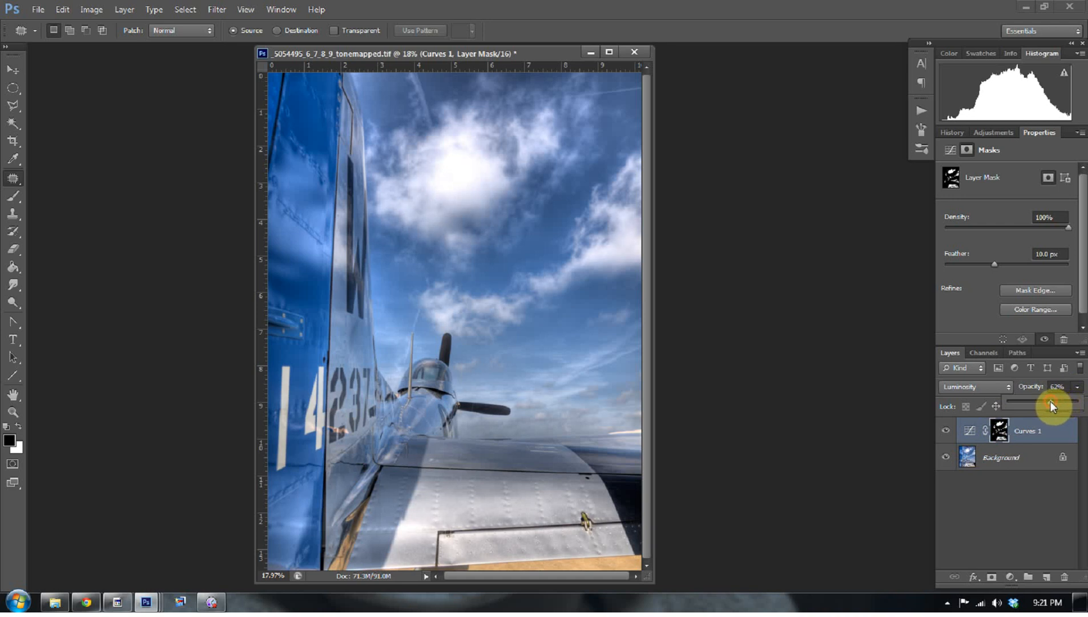
# Try Color, Normal and other blending modes on the Curves layer and return it to Luminosity.
pyautogui.click(1009, 386)
pyautogui.click(974, 363)
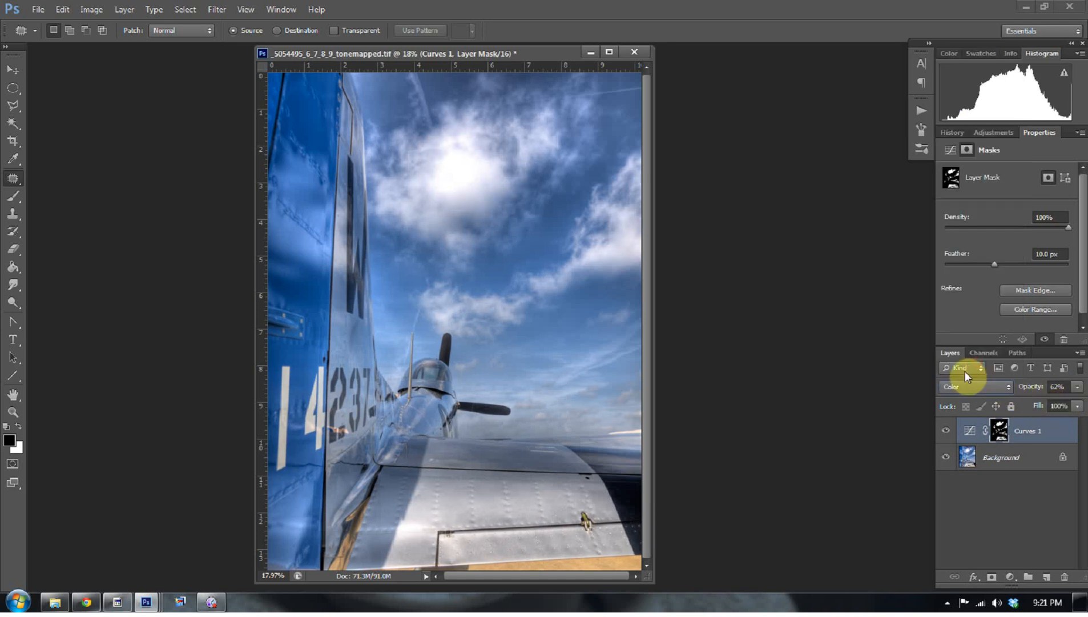
pyautogui.scroll(2, 969, 370)
pyautogui.scroll(15, 972, 380)
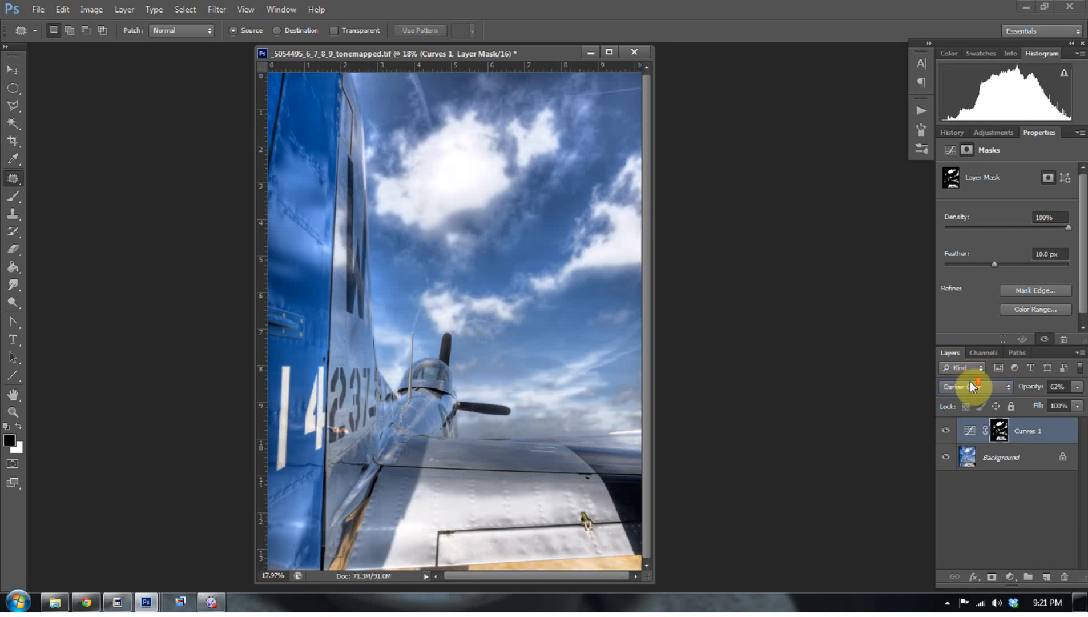
pyautogui.click(968, 386)
pyautogui.click(956, 35)
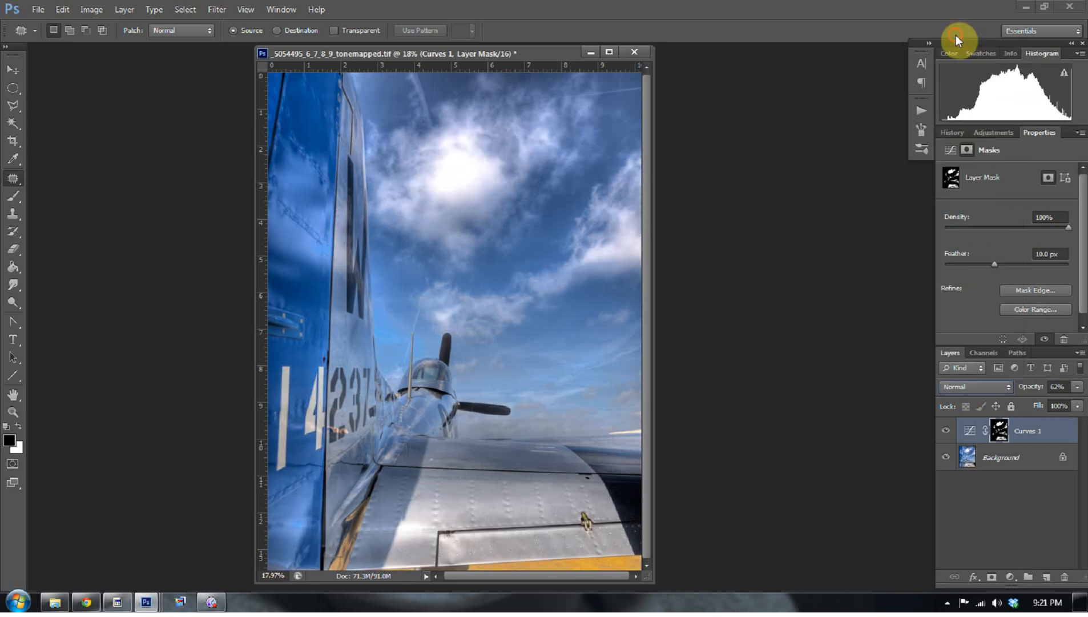
pyautogui.click(970, 386)
pyautogui.click(965, 374)
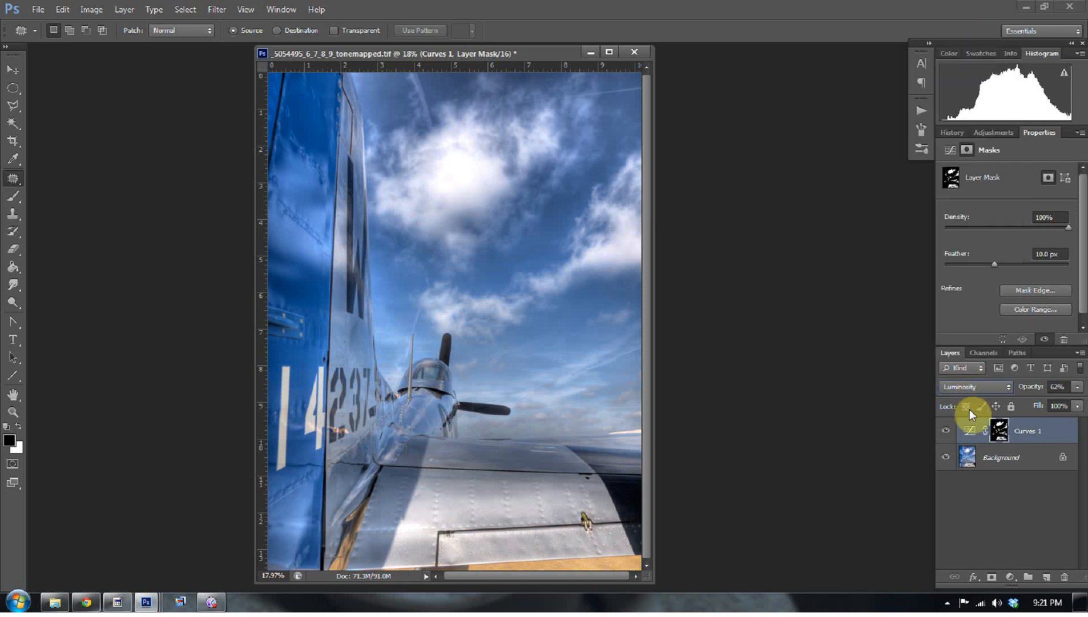